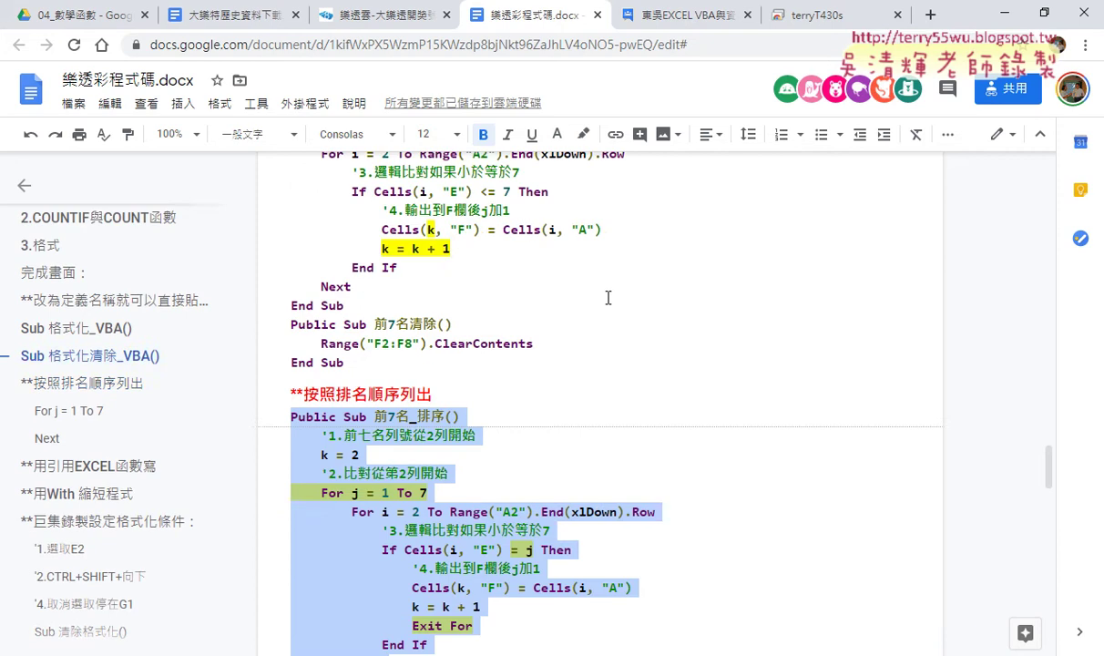
Highlight the If line's rank condition, Interior.Color, and the Cells(i, "E") and Cells(i, "A") references.
scroll(606, 294, "up", 2)
scroll(606, 293, "up", 3)
scroll(636, 314, "down", 1)
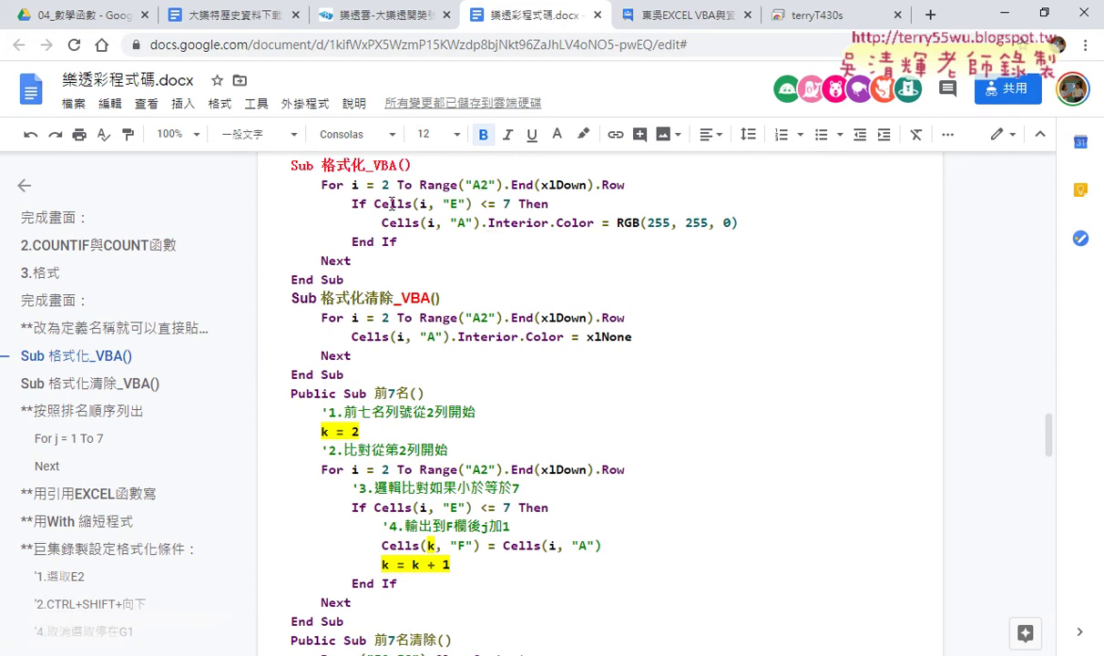
left_click_drag(374, 204, 513, 204)
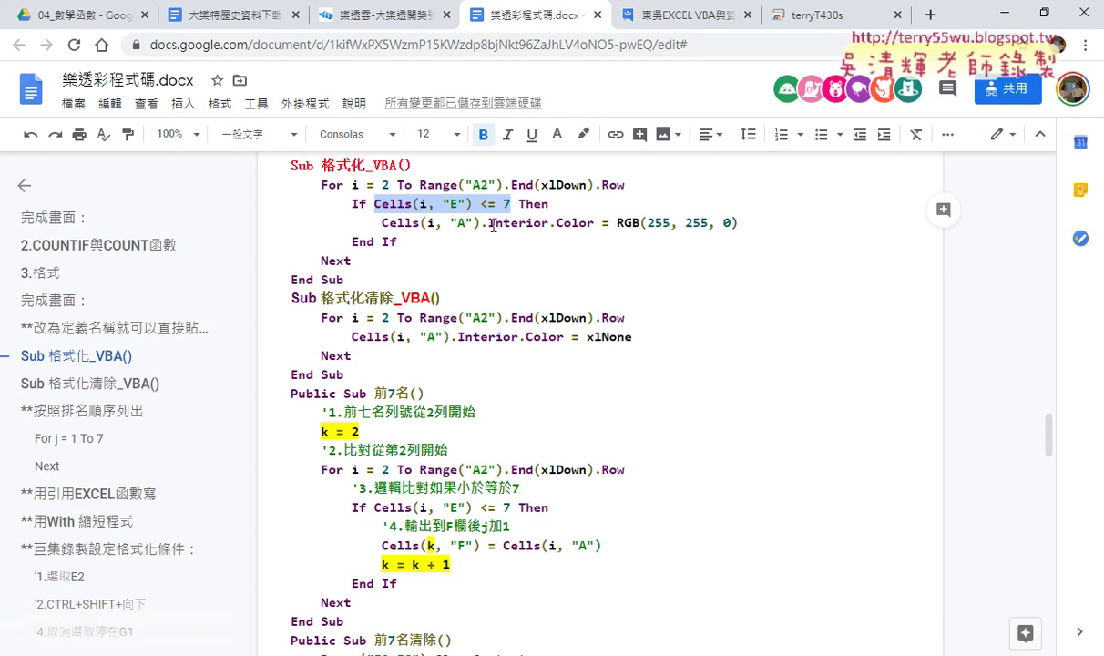
left_click_drag(481, 222, 597, 222)
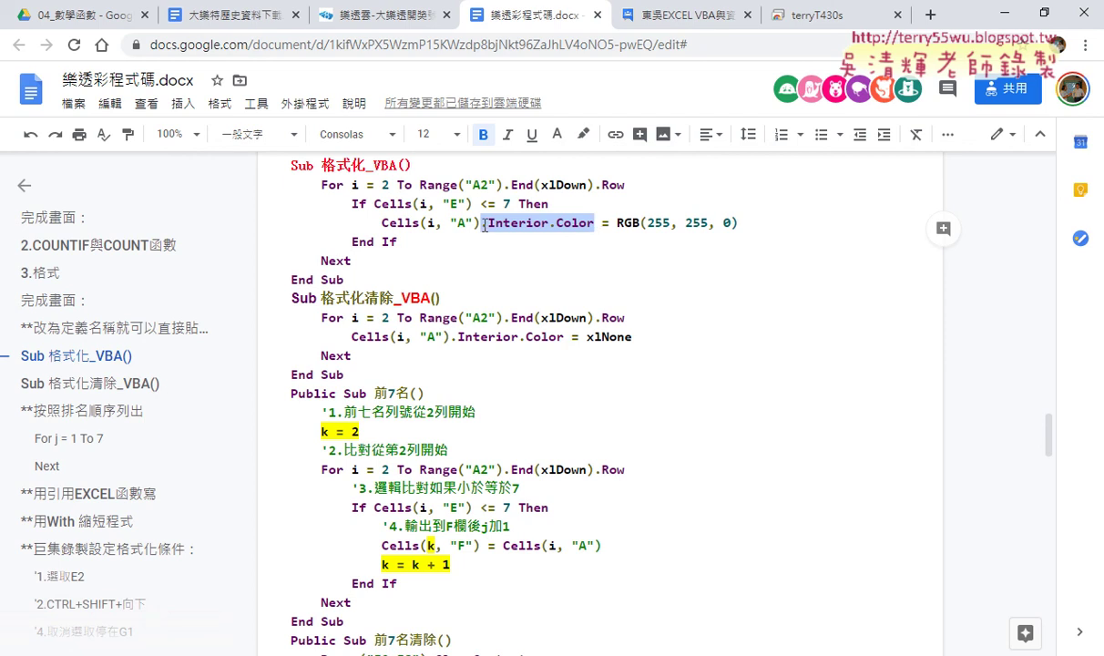
key("Left")
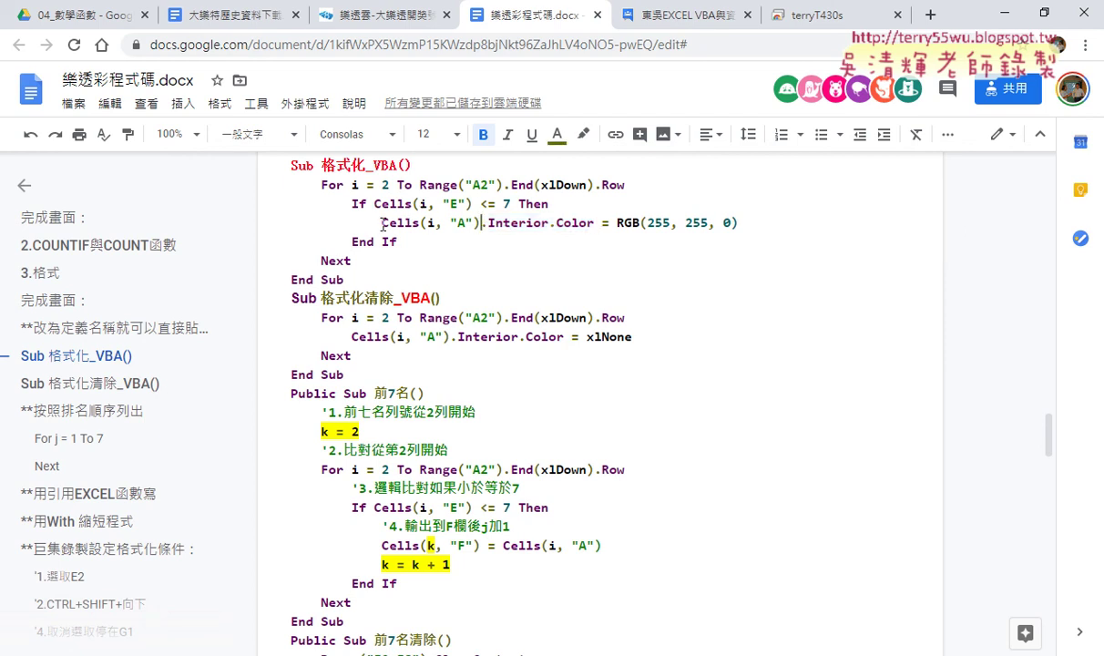
left_click_drag(374, 204, 451, 204)
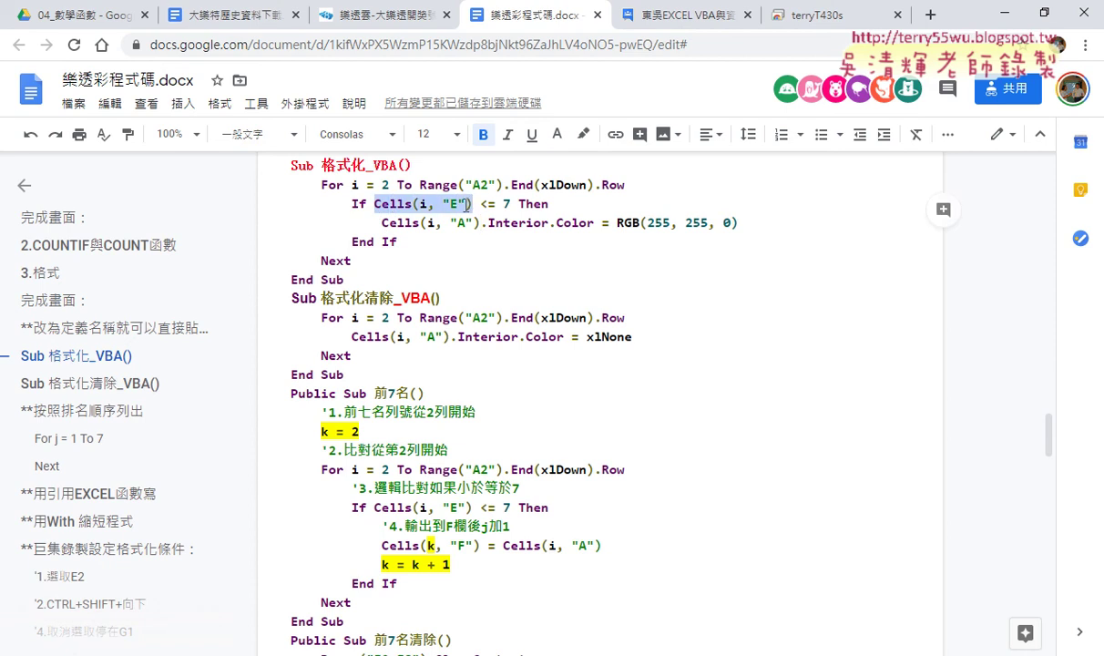
left_click_drag(381, 223, 481, 230)
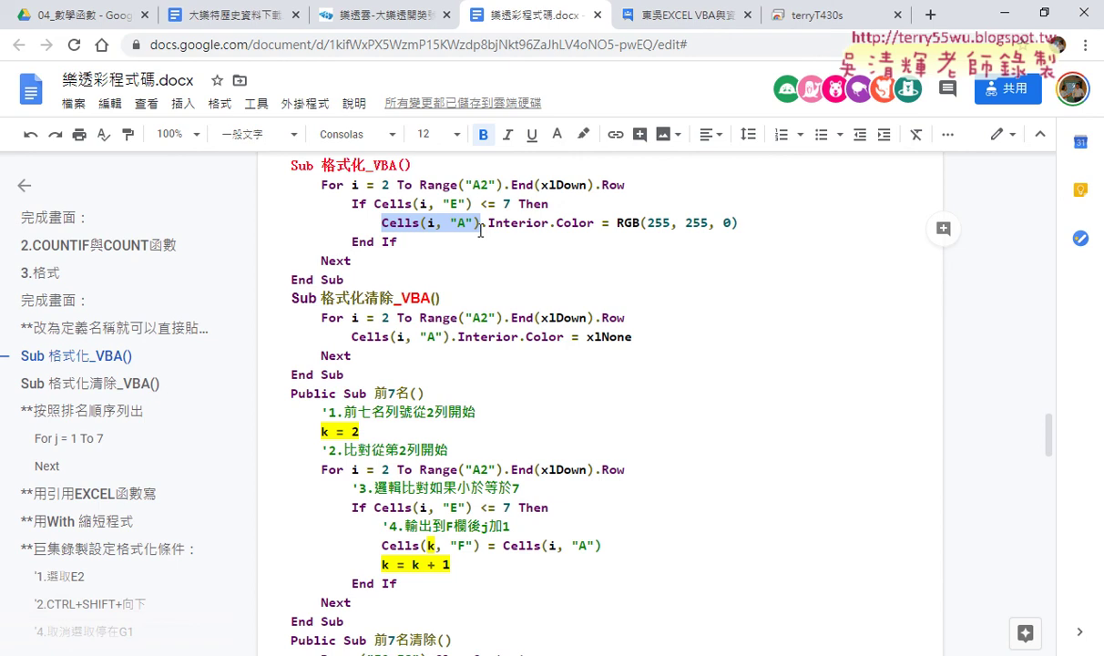
Highlight the k = 2 line, the k + 1 counter and the heading word 排名.
scroll(510, 301, "down", 2)
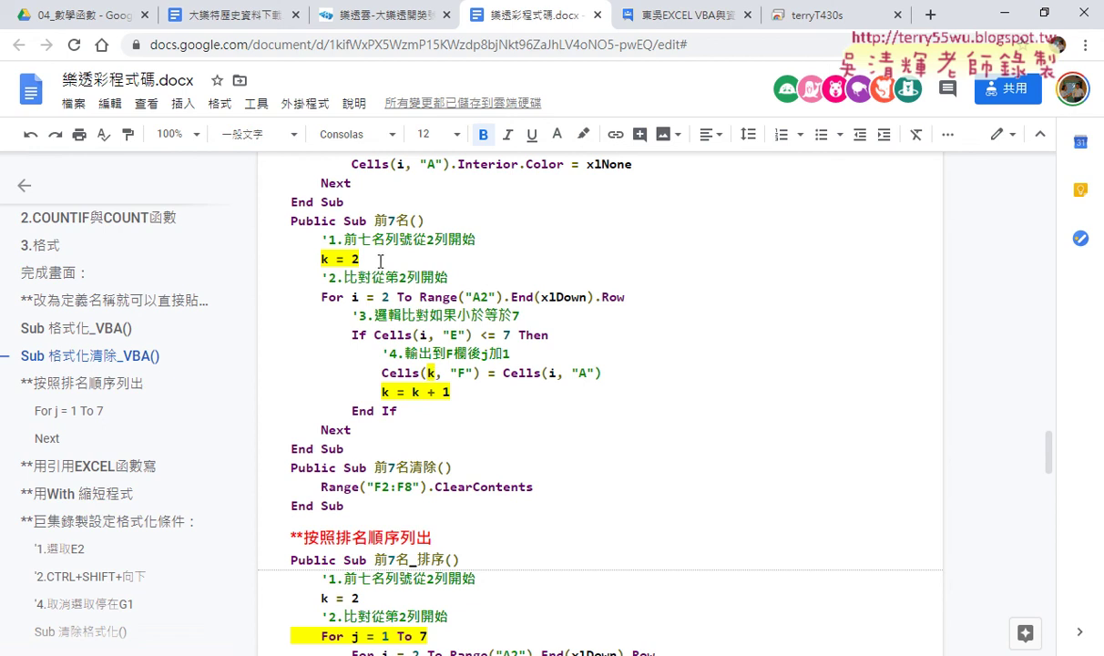
left_click_drag(362, 258, 306, 257)
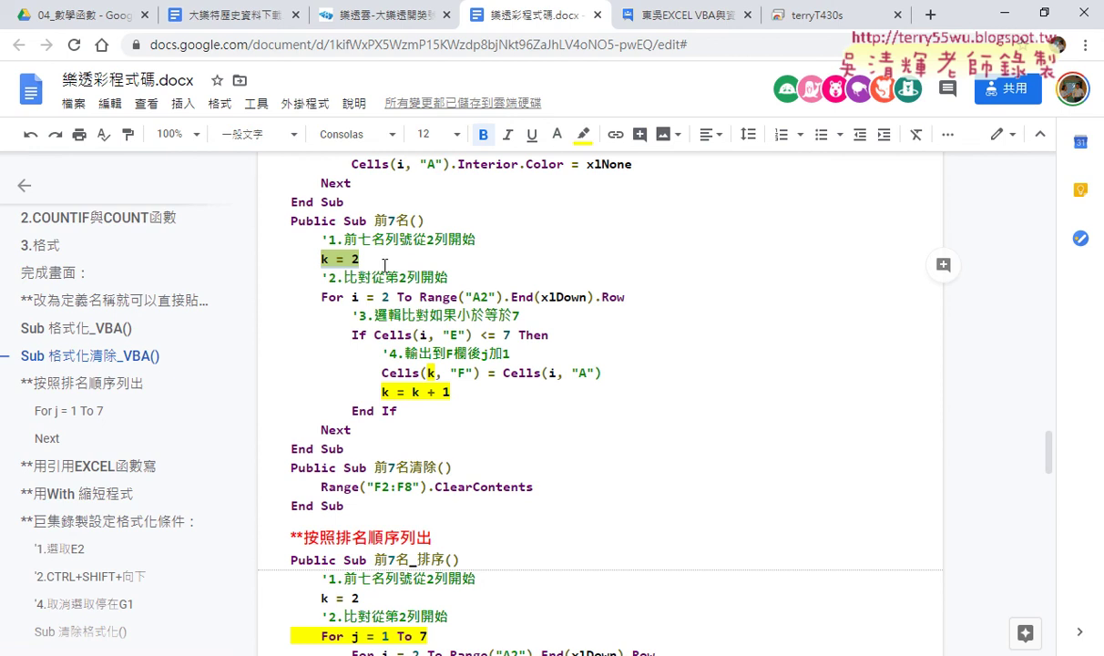
left_click_drag(450, 391, 412, 392)
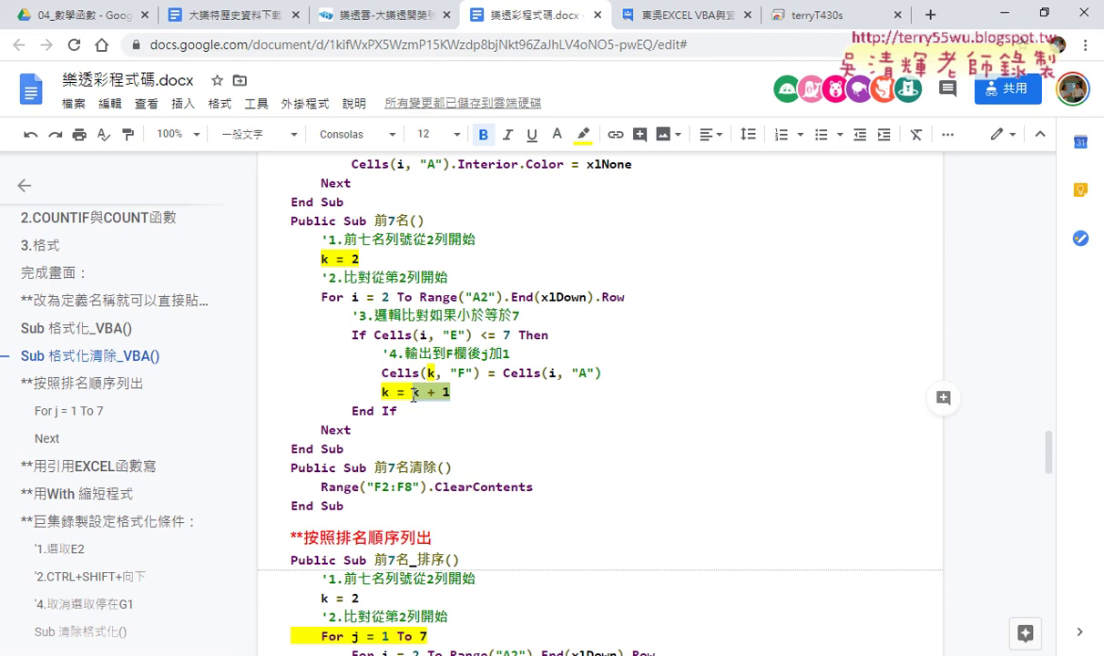
scroll(413, 393, "down", 5)
scroll(339, 192, "up", 1)
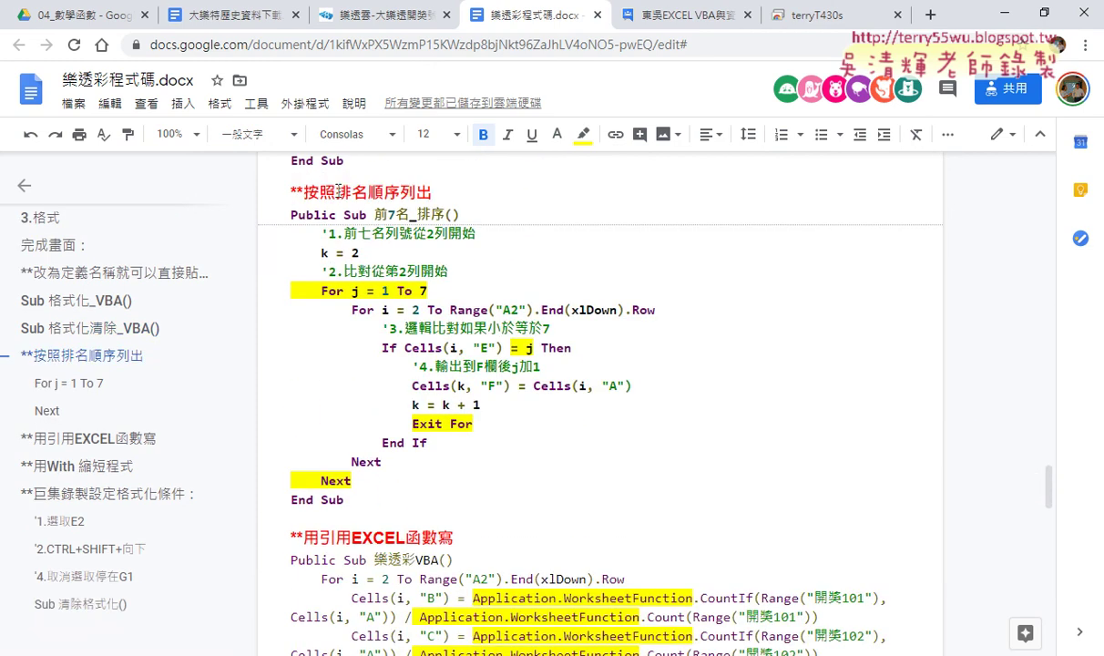
double_click(339, 192)
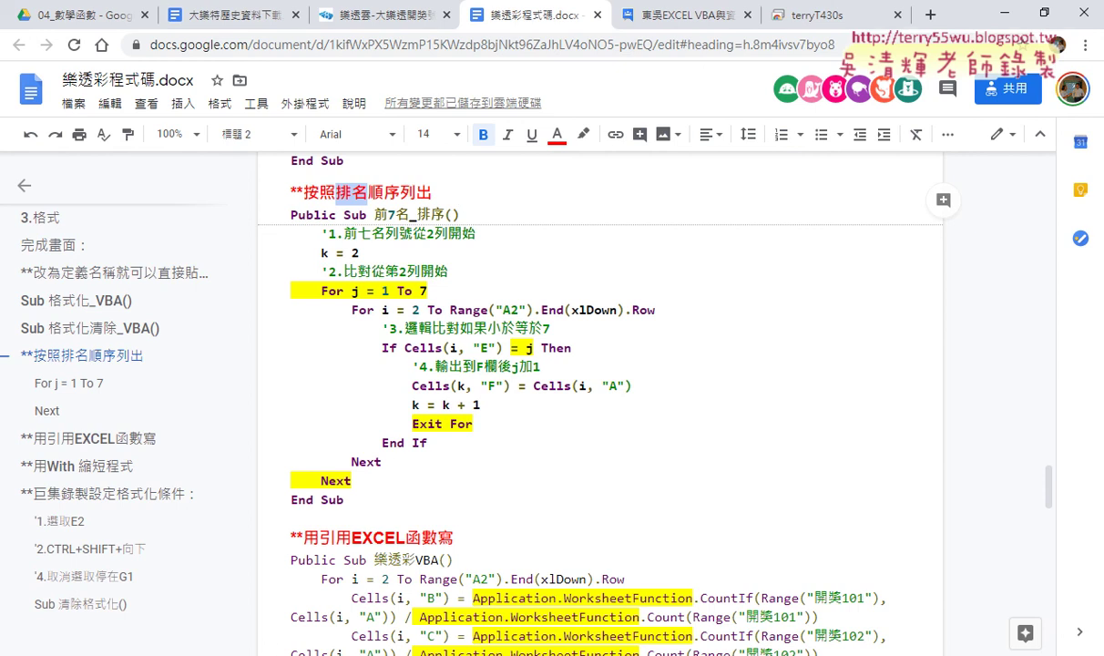
Bring the Visual Basic editor and then the Excel workbook to the front from the taskbar.
mouse_move(274, 649)
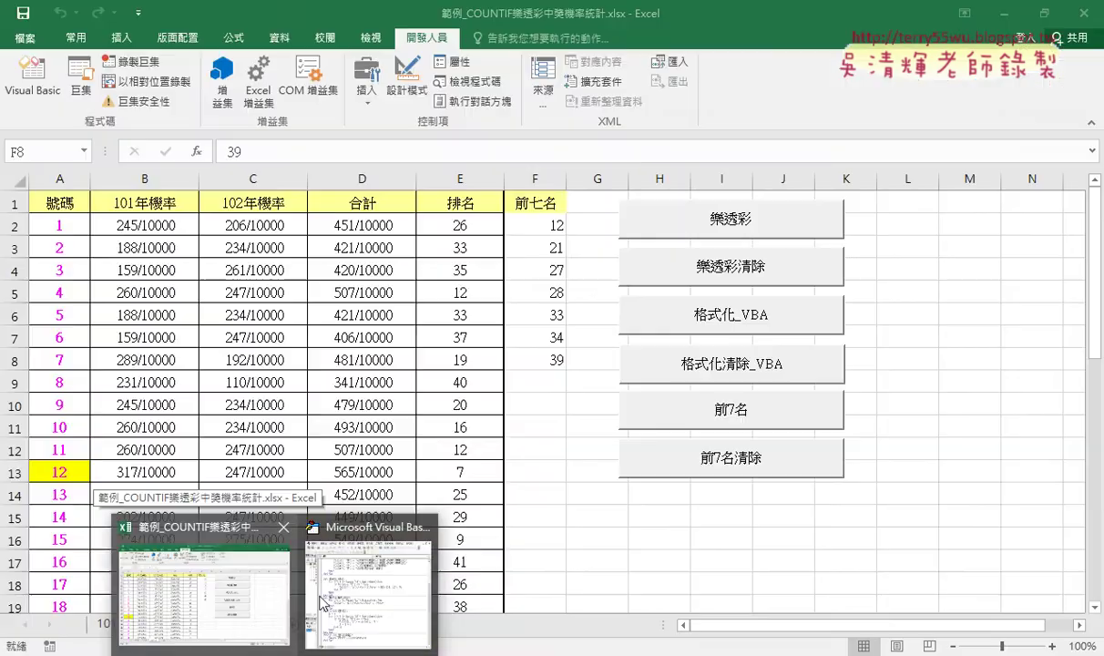
left_click(323, 603)
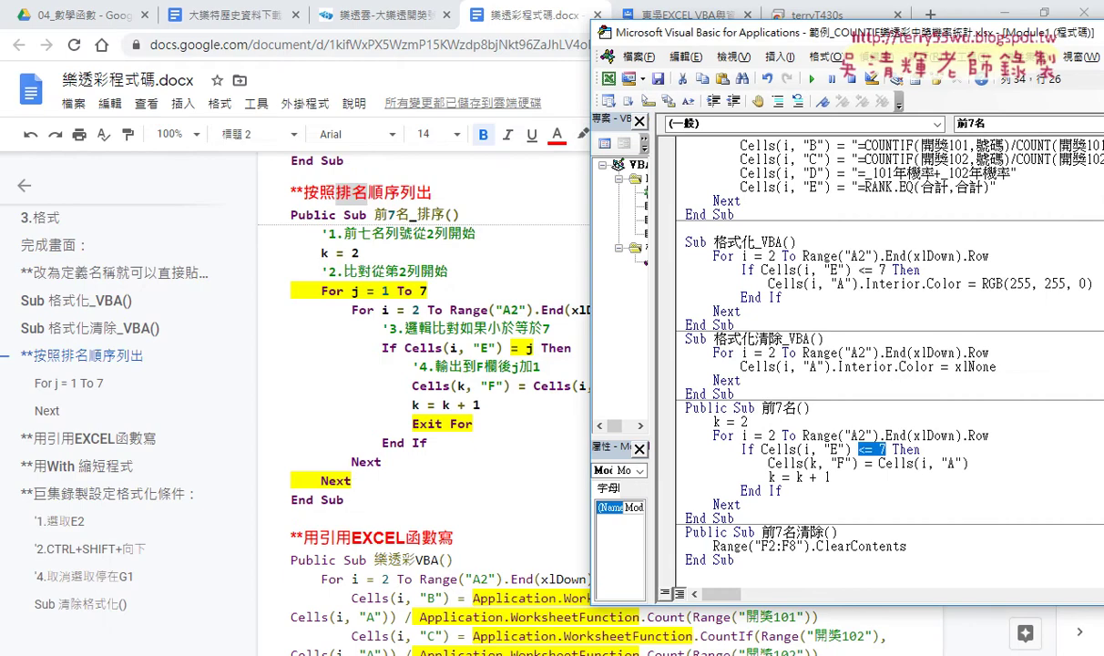
mouse_move(265, 649)
left_click(223, 583)
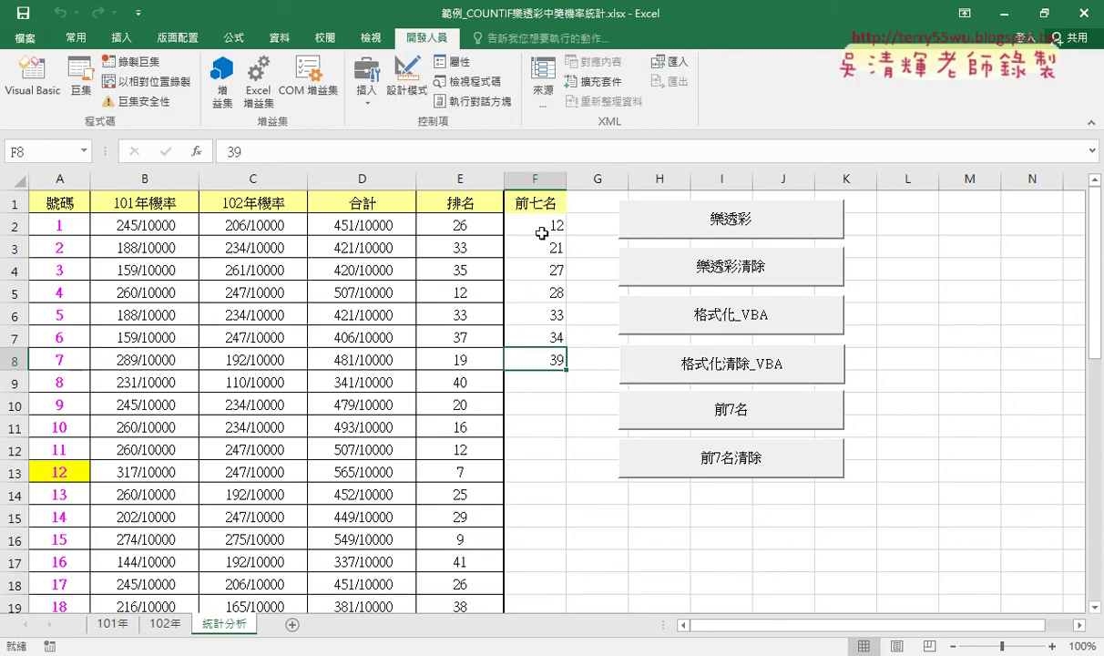
Check cells E35, A35 (34), A22 (21) and F2 on 統計分析, then open the VBA editor.
scroll(459, 444, "down", 3)
scroll(460, 444, "down", 2)
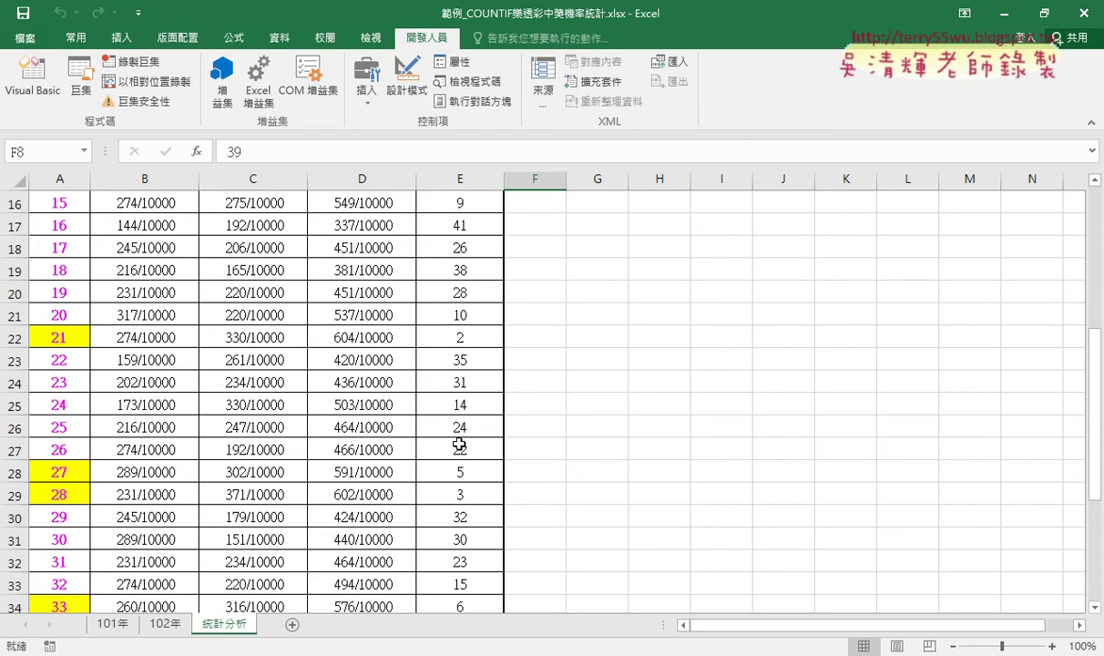
scroll(459, 444, "down", 4)
left_click(475, 359)
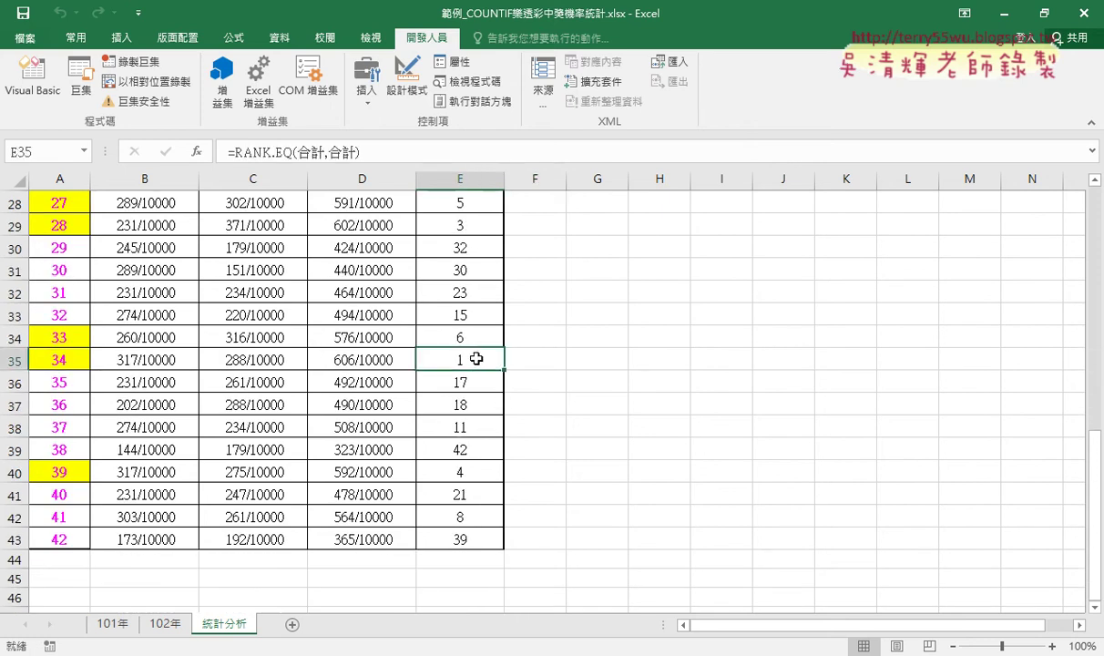
left_click(45, 362)
scroll(213, 363, "up", 2)
scroll(212, 363, "up", 1)
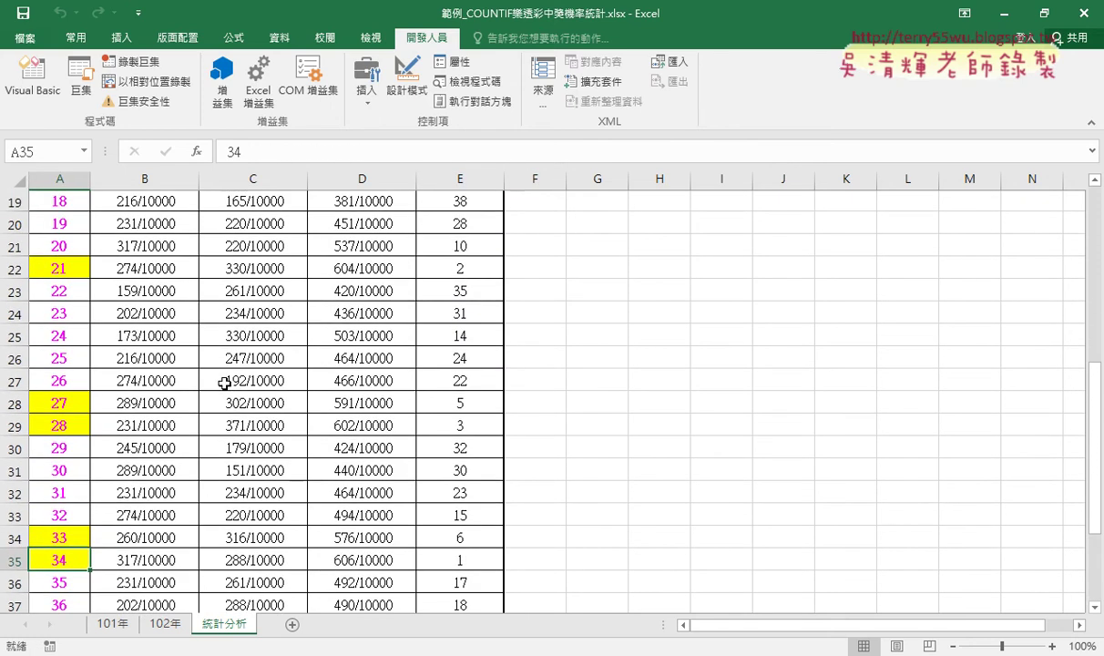
left_click(53, 270)
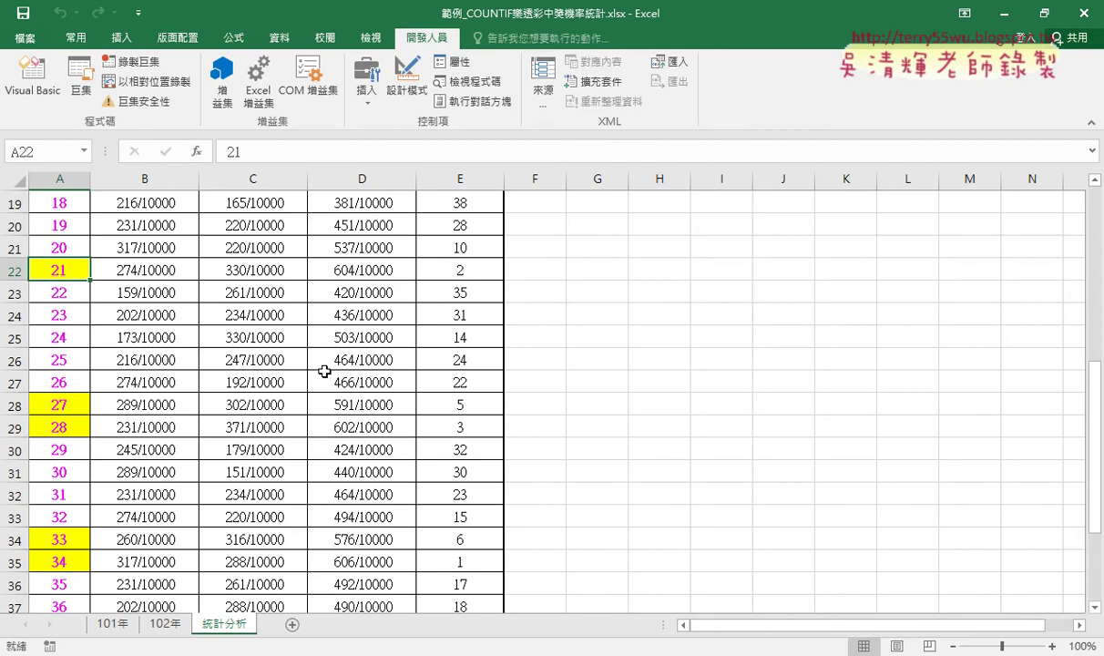
scroll(324, 371, "up", 3)
scroll(410, 319, "up", 3)
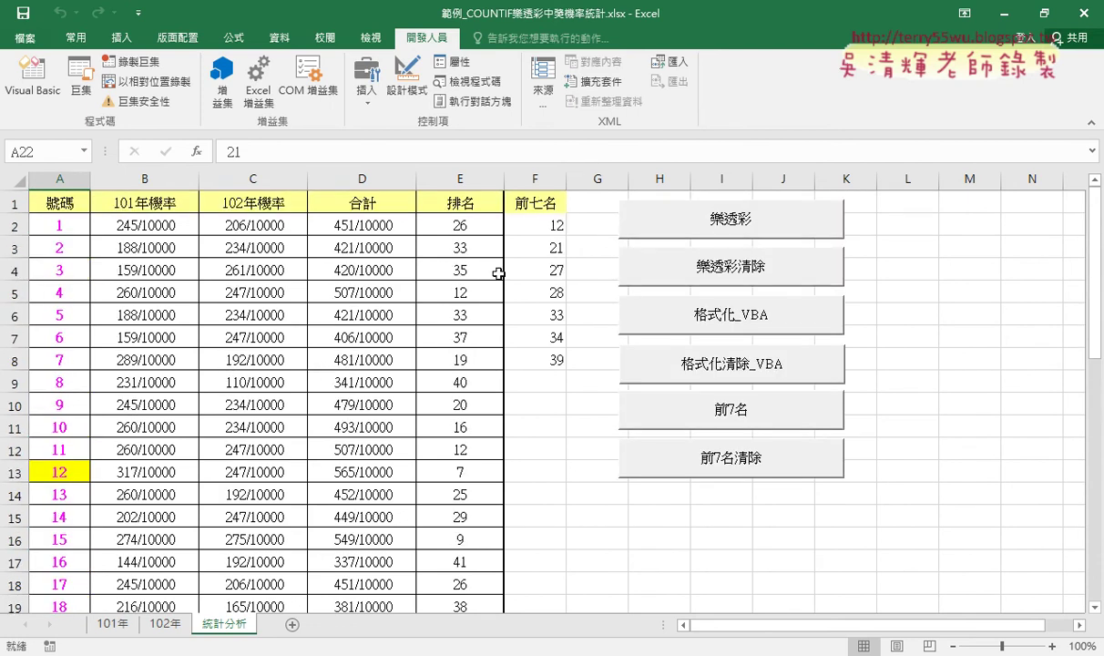
left_click(555, 235)
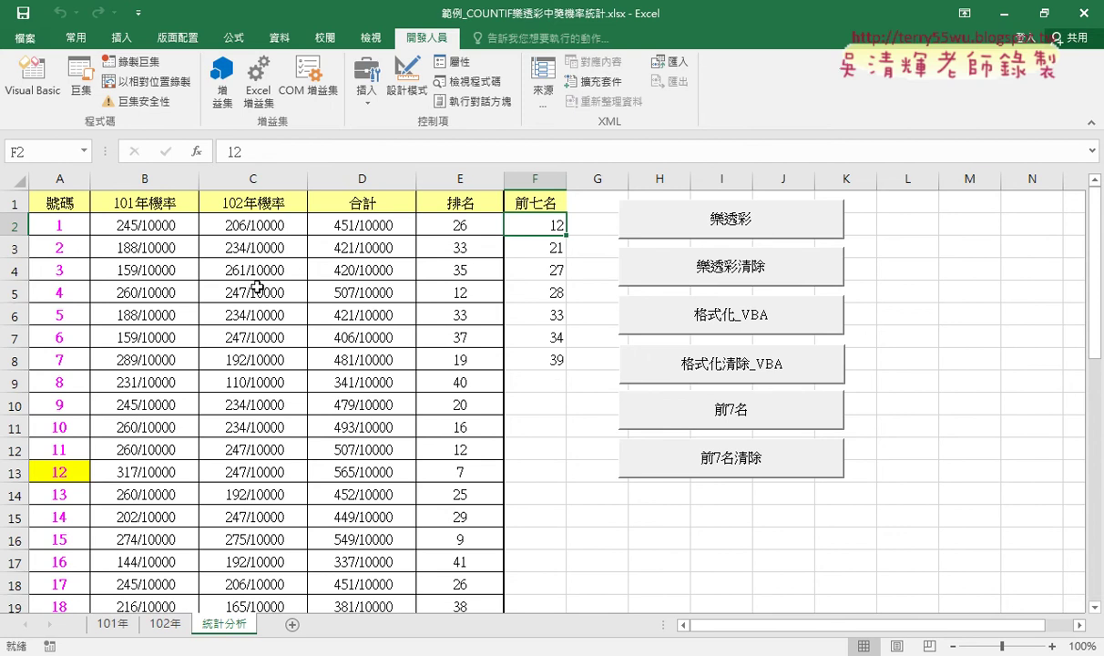
left_click(33, 77)
Reposition the VBA window and change the 前7名 If condition from <= 7 to = j.
left_click_drag(792, 48, 466, 45)
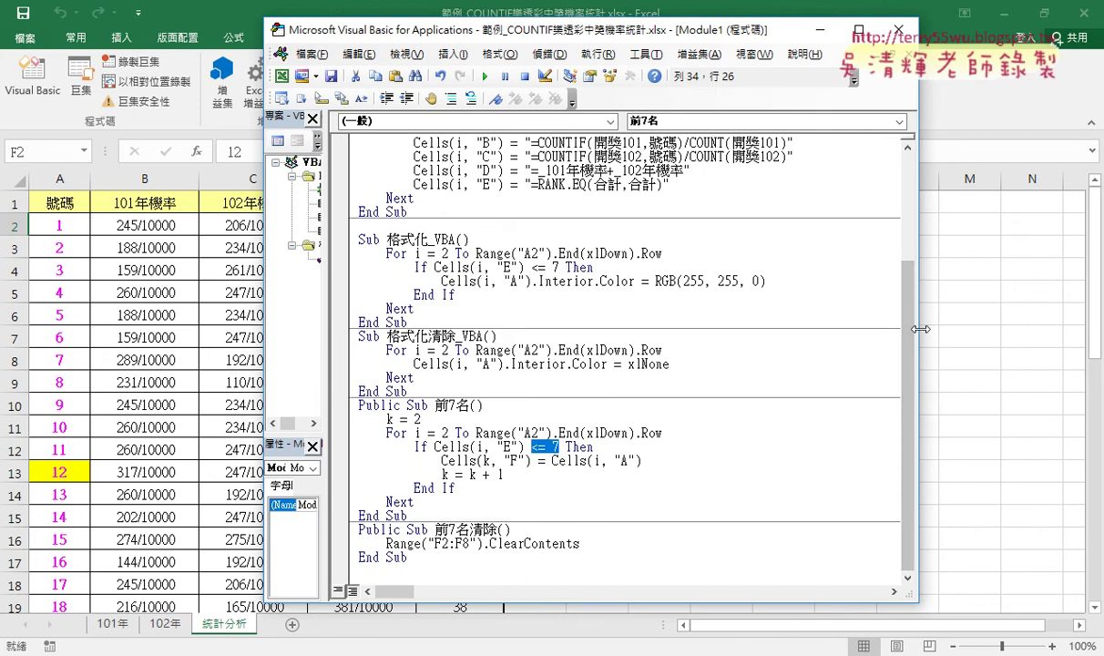
left_click_drag(917, 324, 1015, 328)
left_click(555, 447)
left_click_drag(558, 446, 531, 446)
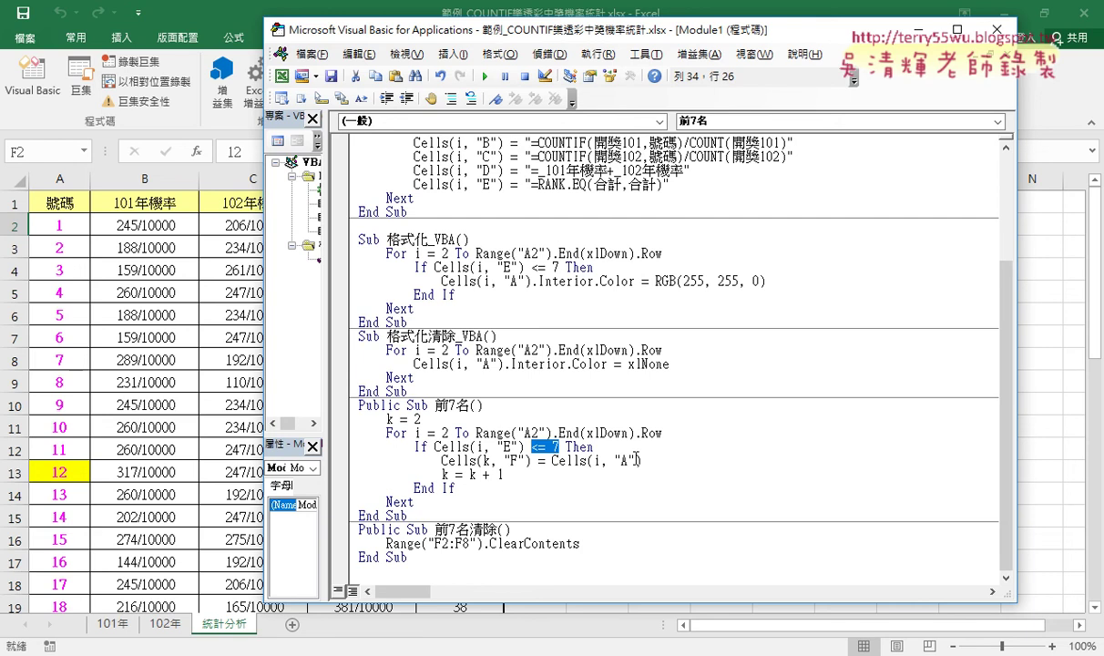
type("=")
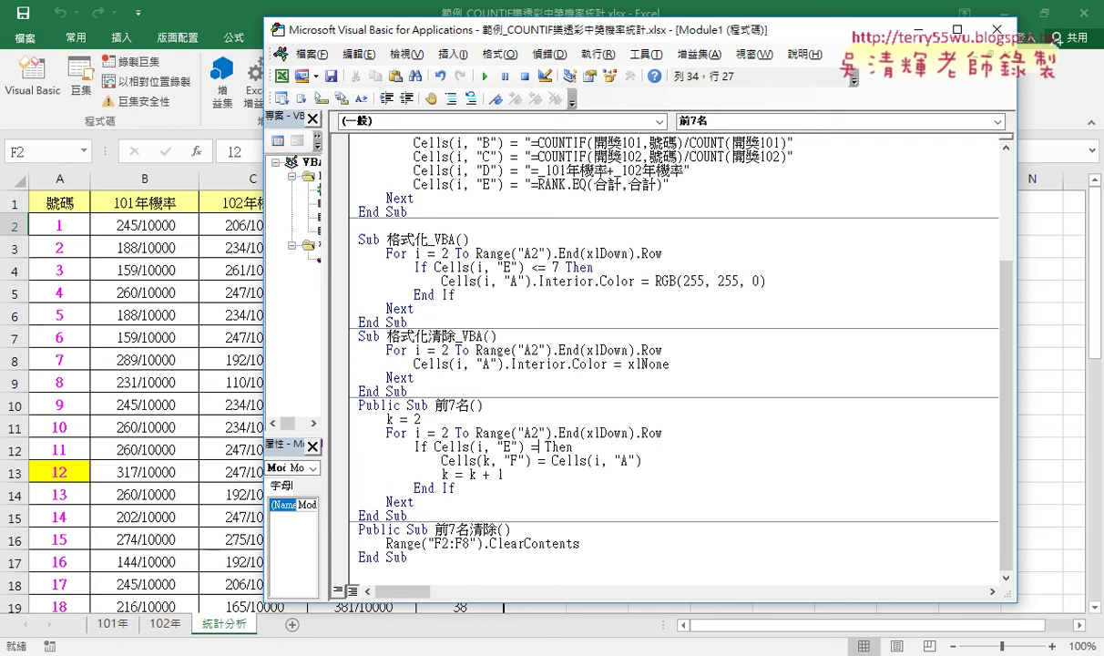
type("j")
left_click(597, 485)
Point out the = j condition and the For…Next loop, lengthening the editor window downward.
left_click_drag(552, 446, 531, 447)
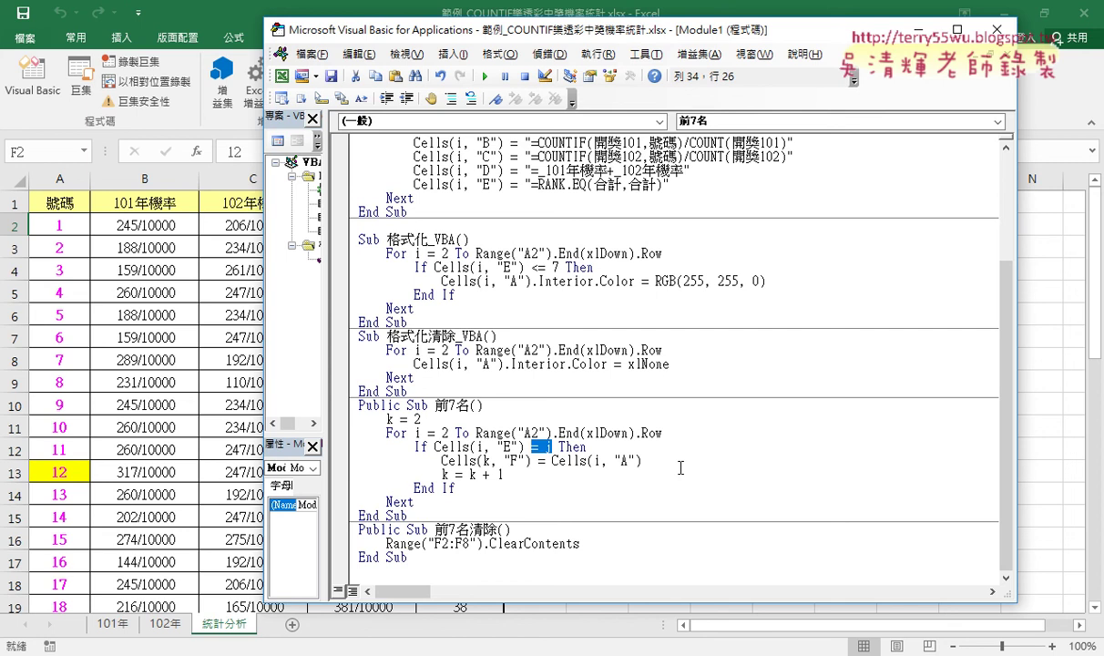
left_click(496, 421)
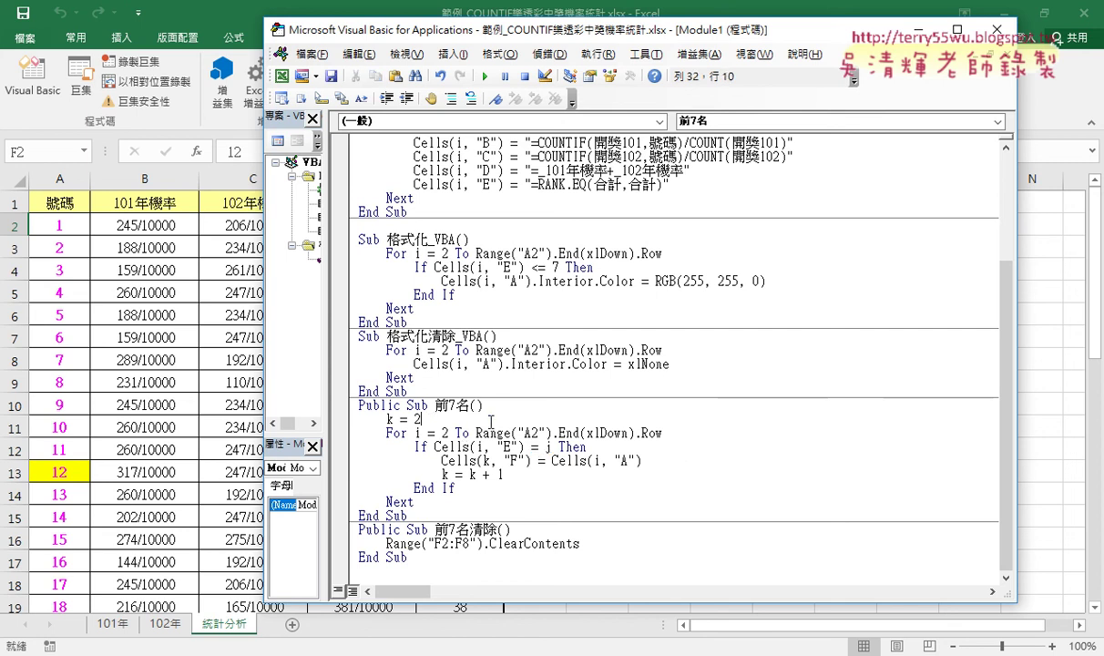
left_click_drag(415, 502, 347, 444)
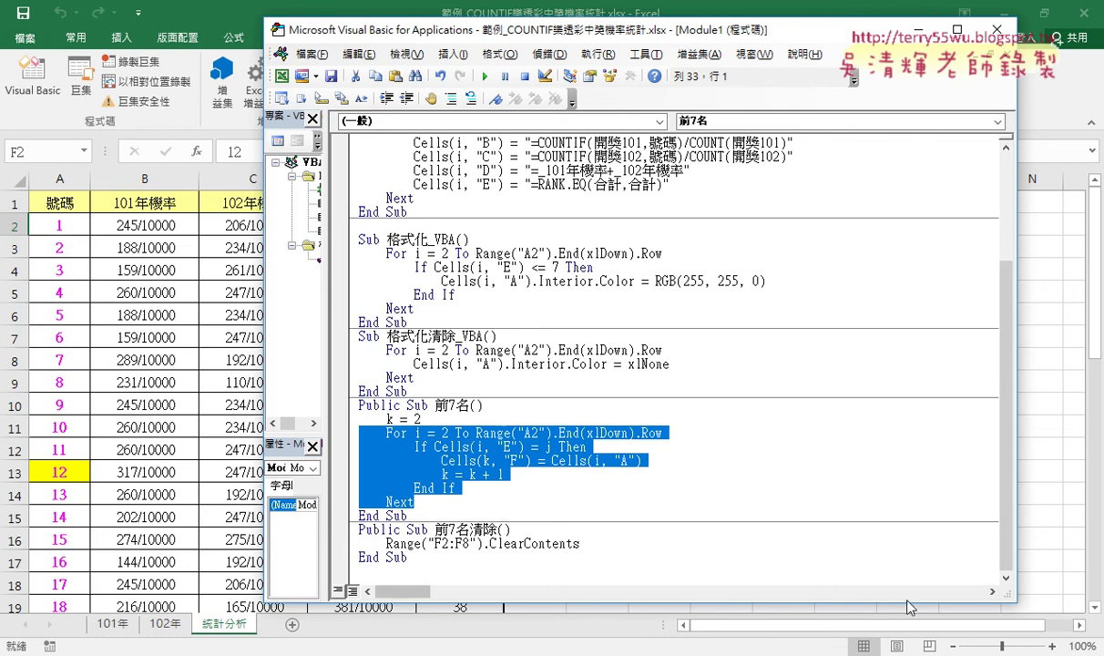
left_click_drag(905, 602, 904, 624)
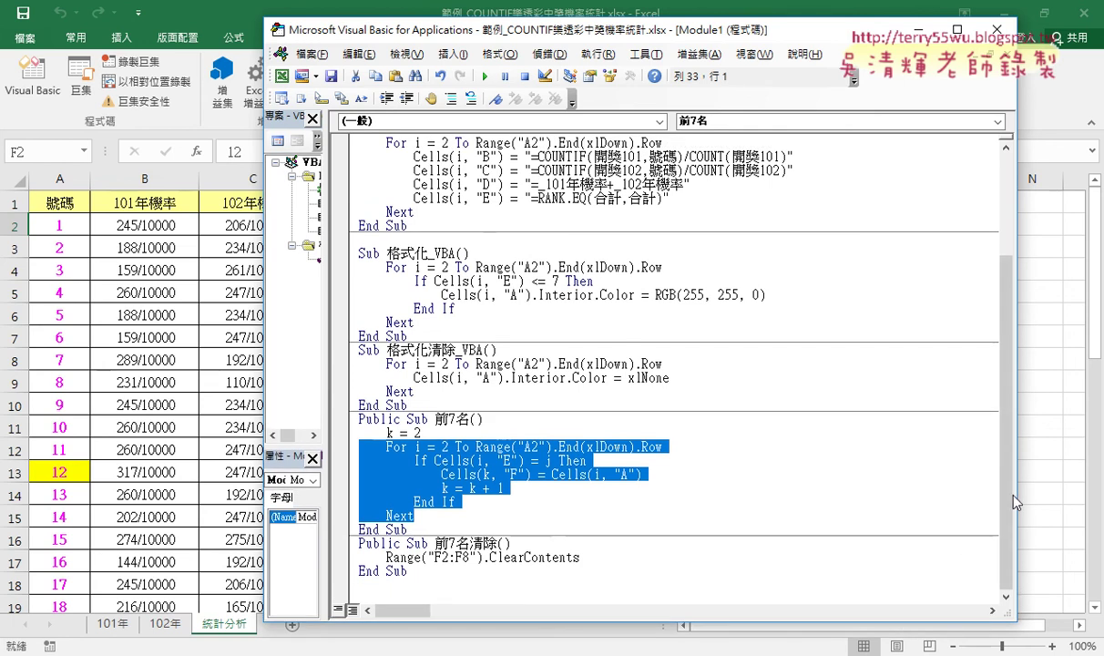
scroll(956, 435, "up", 1)
scroll(940, 544, "down", 1)
left_click_drag(415, 515, 357, 447)
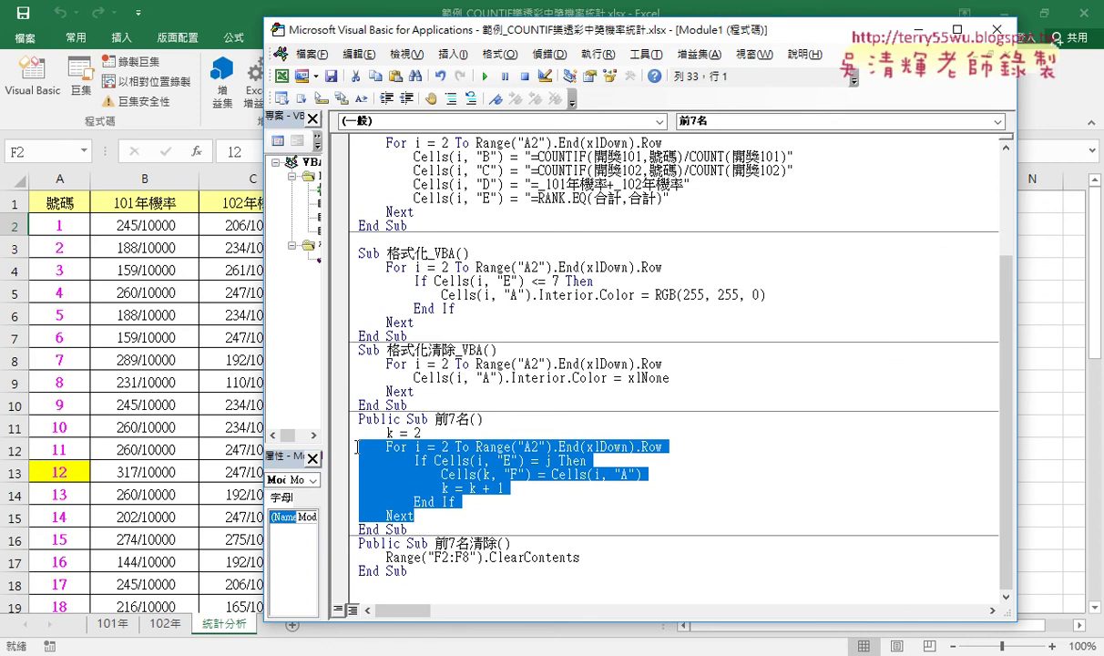
Replace the j in the If condition with 1.
left_click(515, 448)
double_click(549, 461)
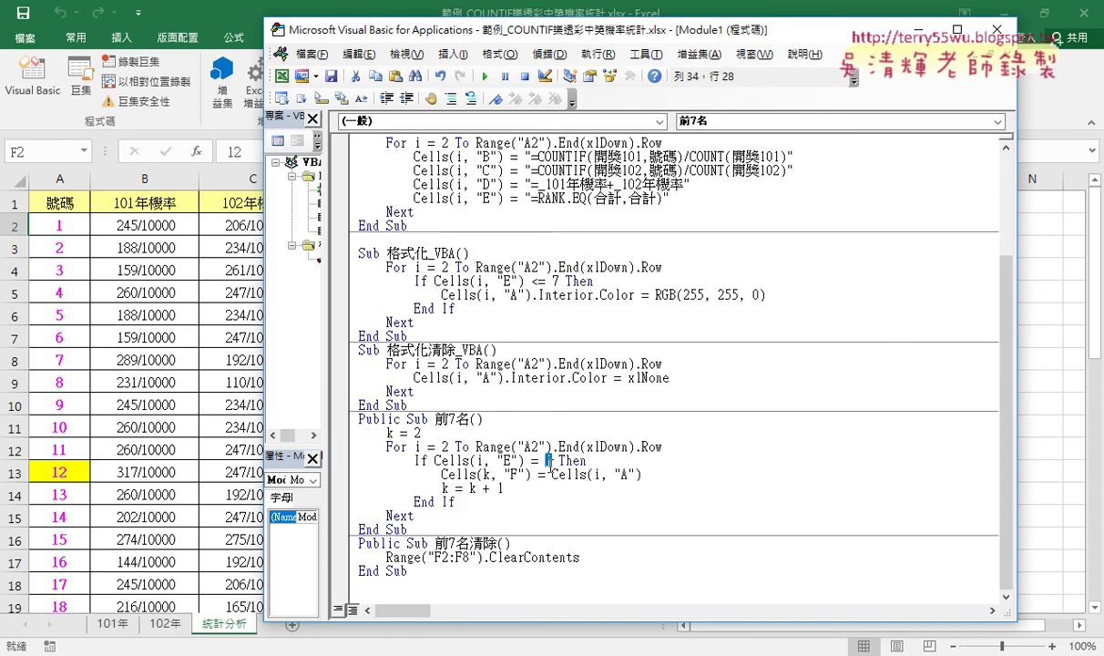
type("1")
Run 前7名清除 to empty F2:F8, then run 前7名 so F2 shows 34.
left_click_drag(608, 40, 901, 37)
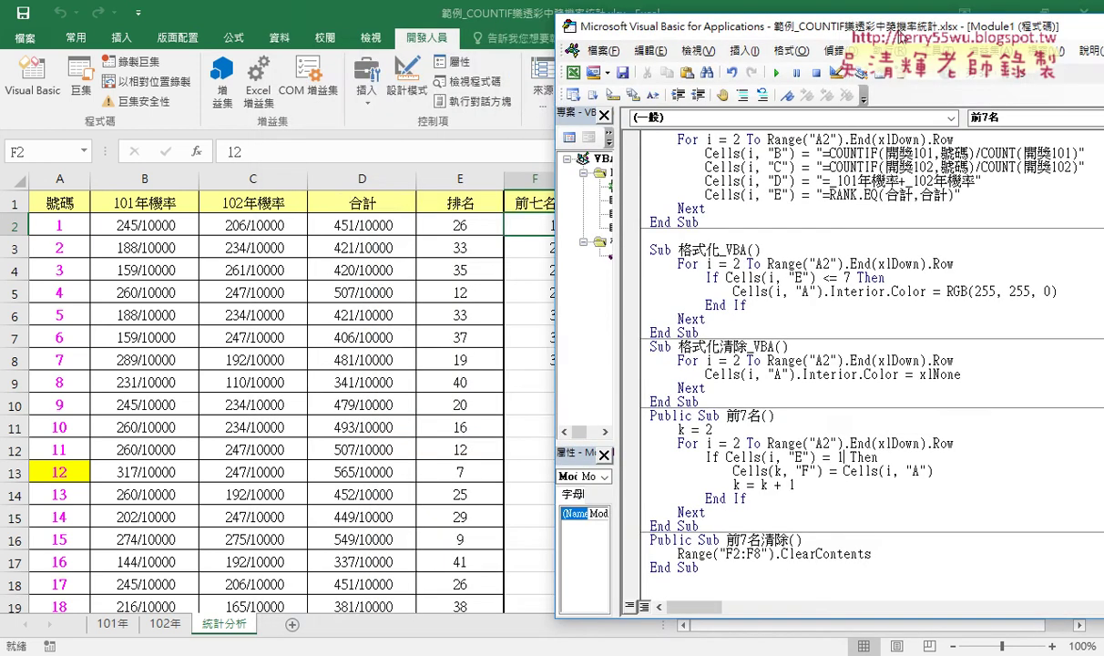
left_click(751, 365)
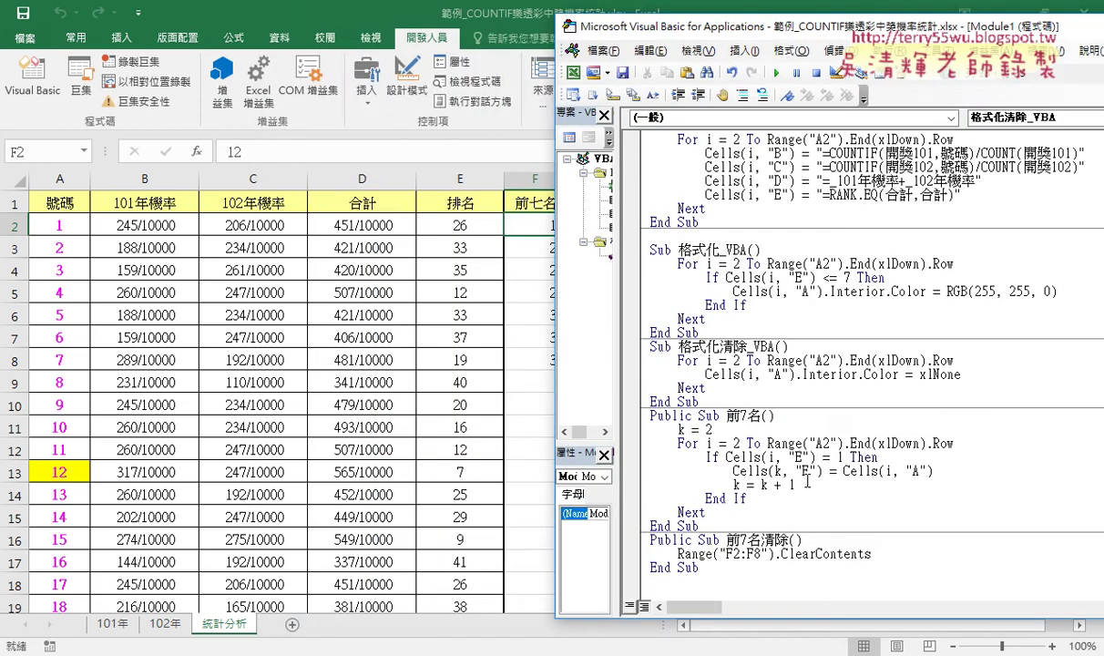
left_click(781, 554)
key("F5")
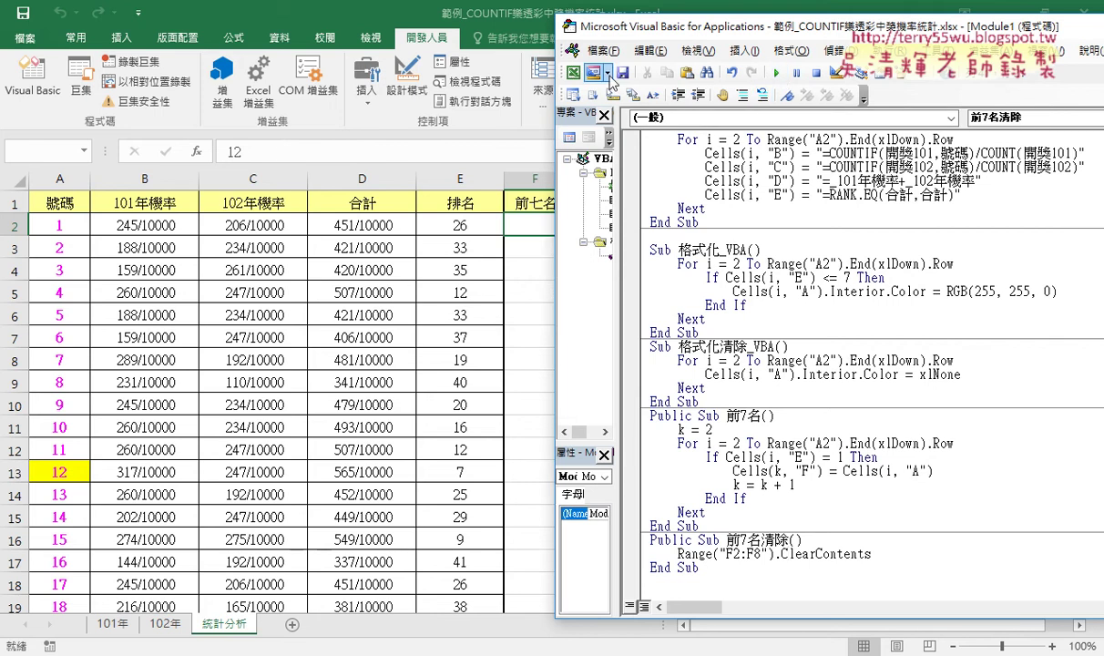
left_click_drag(637, 26, 659, 23)
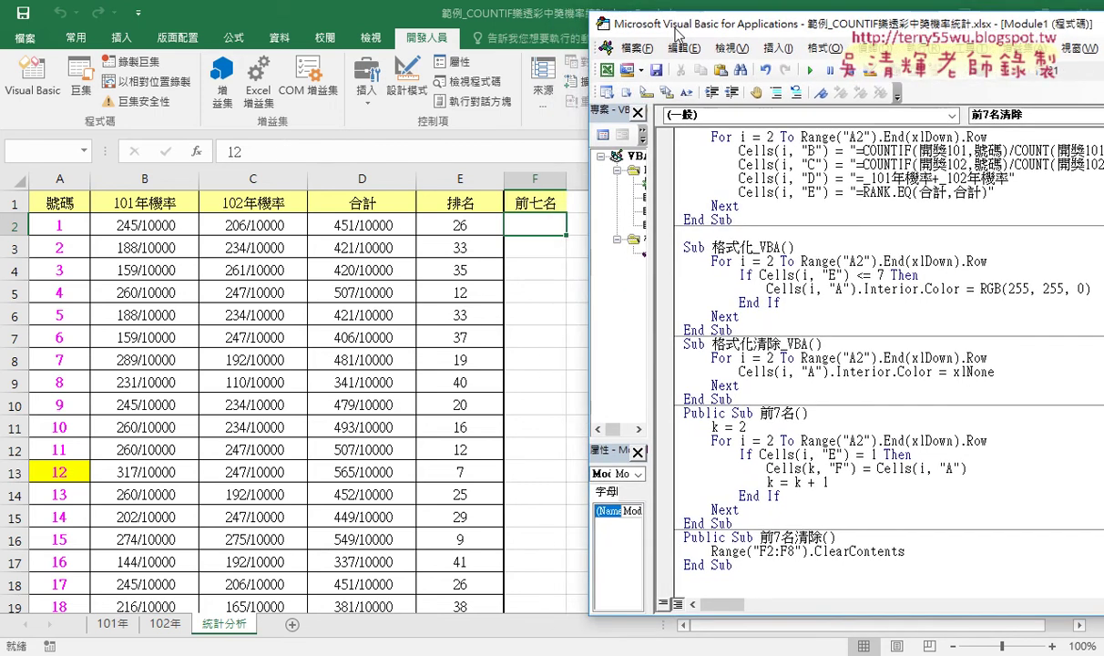
left_click(762, 468)
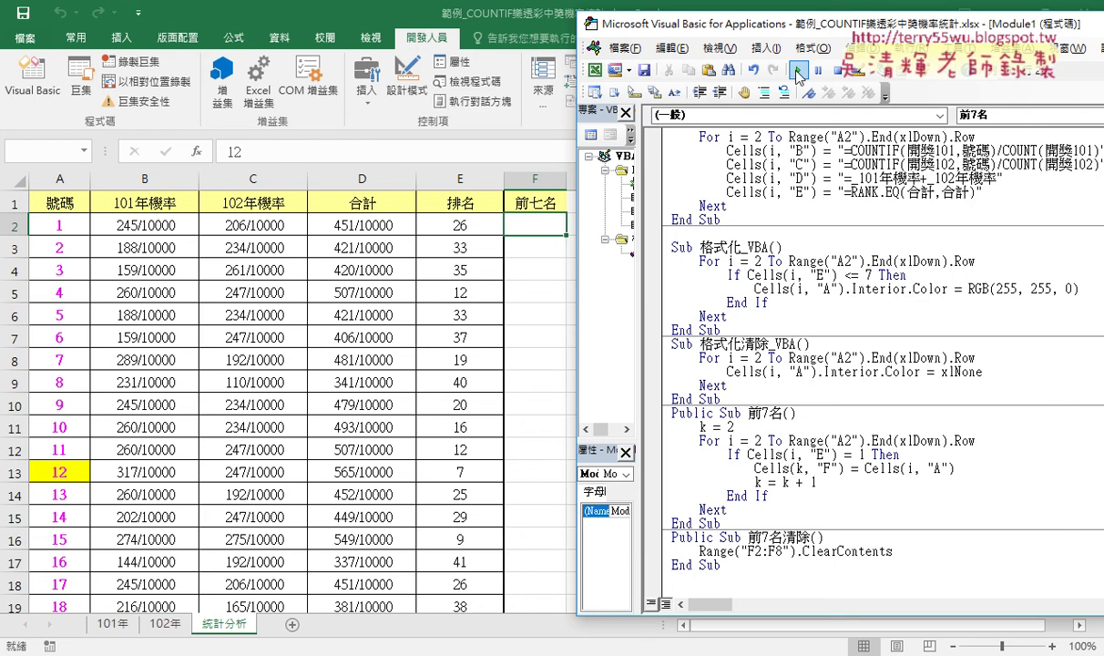
left_click(798, 70)
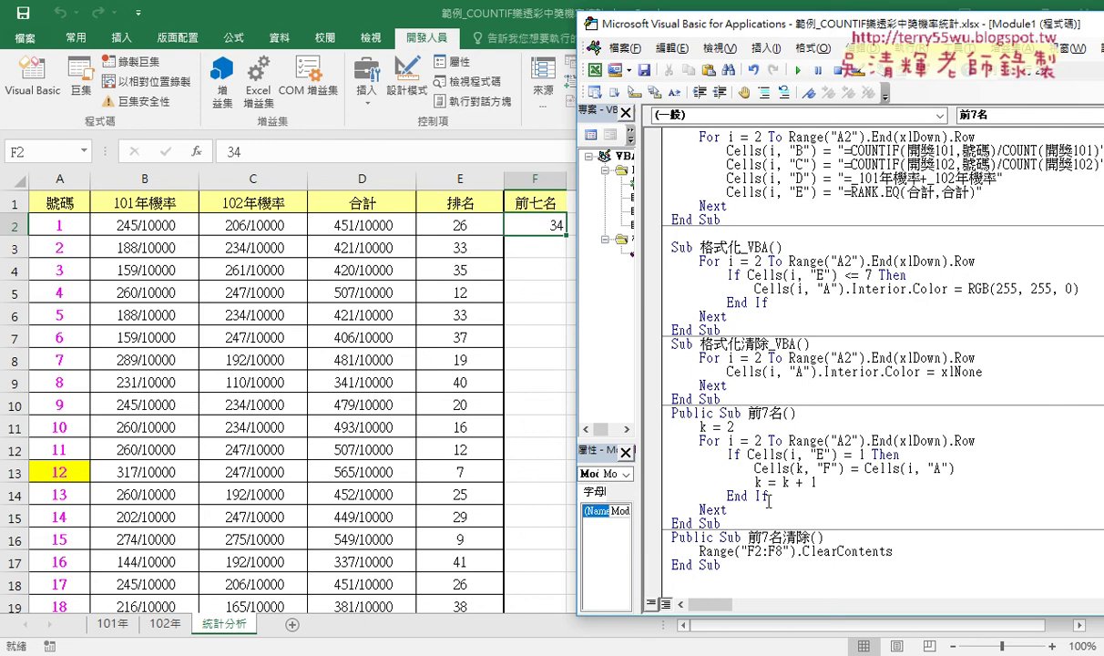
Copy 前7名's For…Next loop and paste a duplicate on a new line after Next.
left_click_drag(727, 510, 674, 437)
key("ctrl+c")
right_click(720, 451)
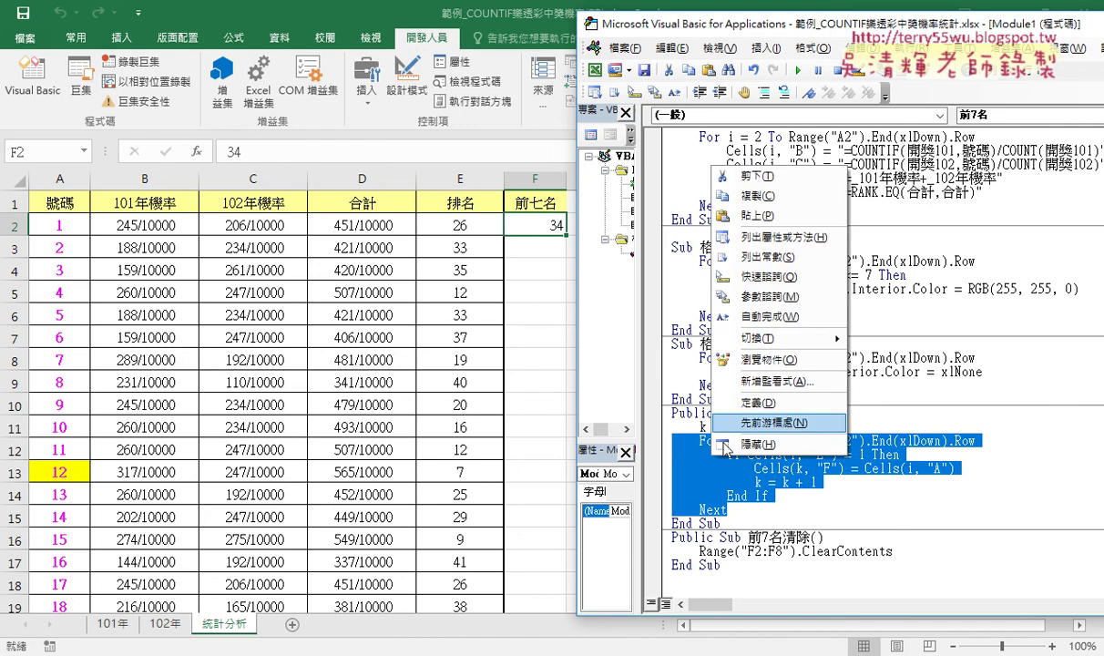
left_click(729, 195)
left_click(740, 510)
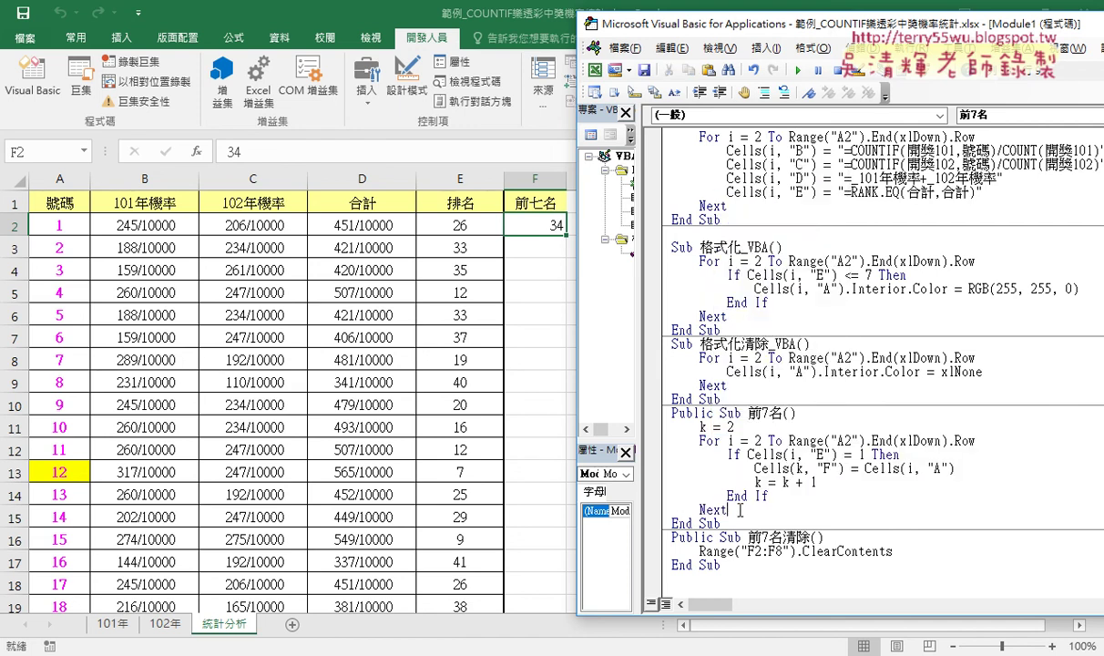
key("Return")
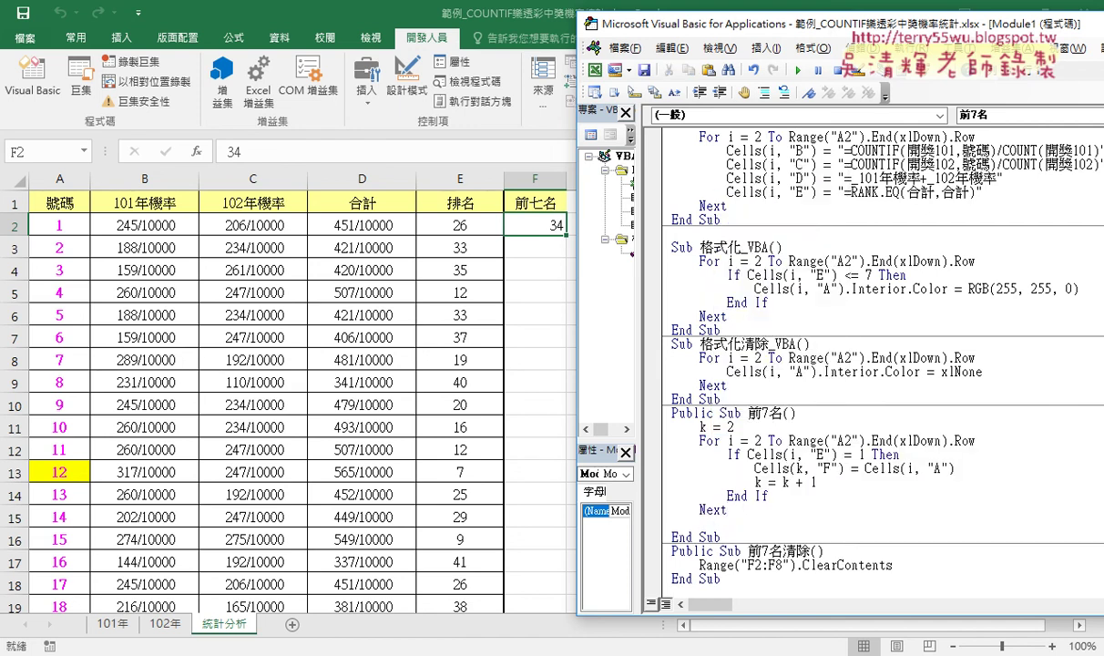
key("ctrl+v")
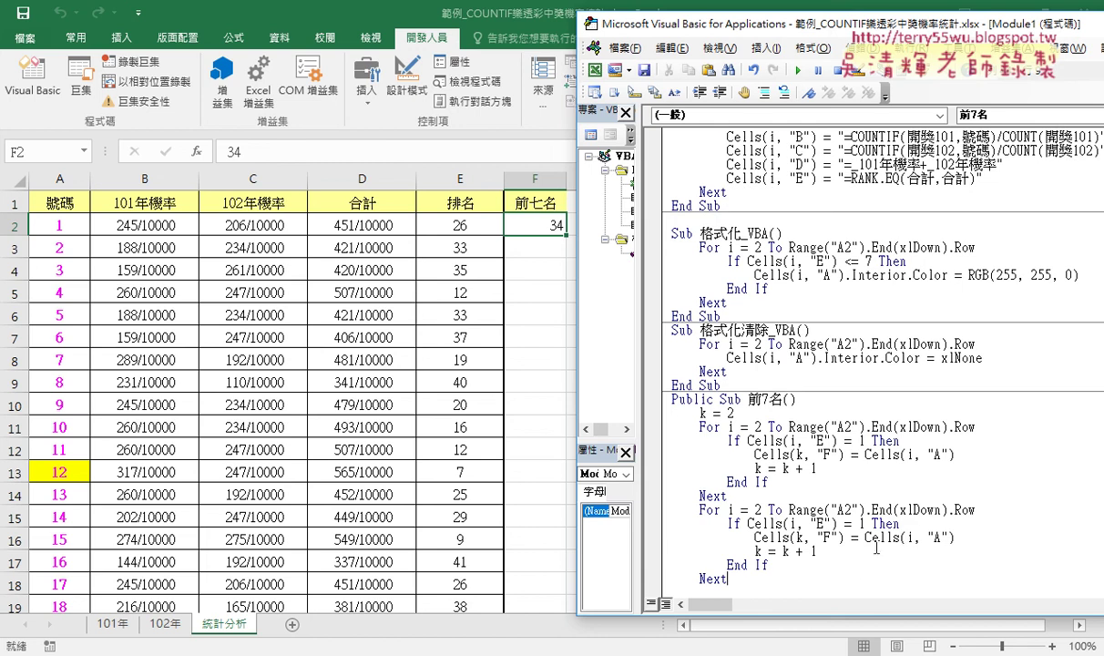
Change the second loop's rank test to 2 and run the macro to add 21.
double_click(862, 524)
type("2")
scroll(862, 521, "down", 2)
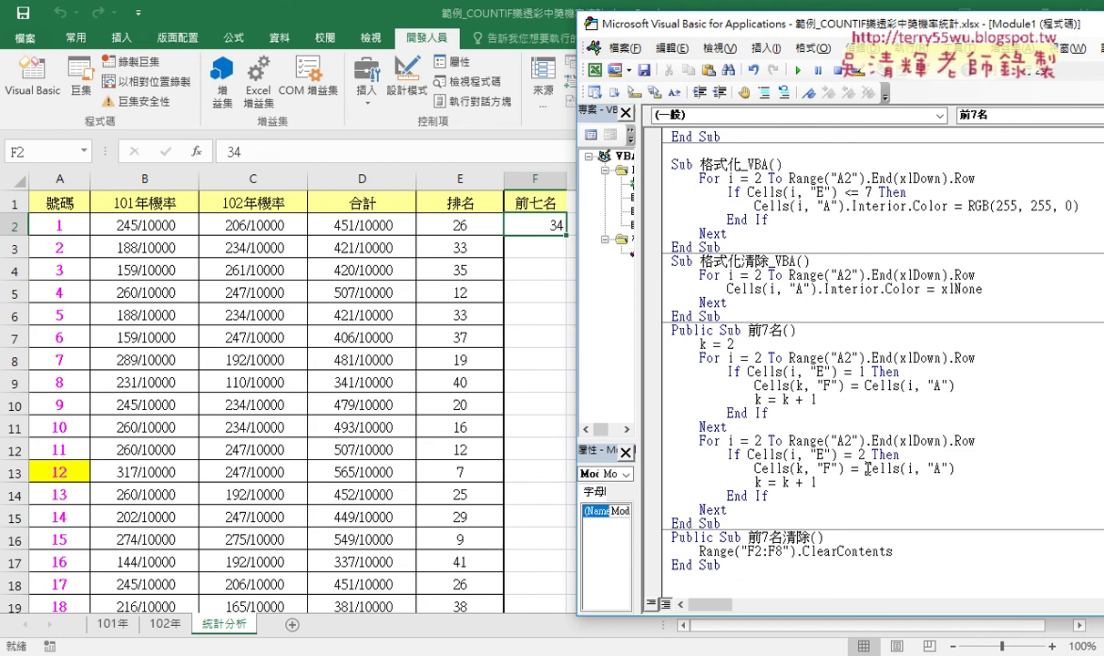
key("F5")
Paste a third loop testing rank 3 and run, filling F2:F4 with 34, 21 and 28.
left_click_drag(727, 510, 657, 447)
key("ctrl+c")
right_click(672, 432)
left_click(737, 187)
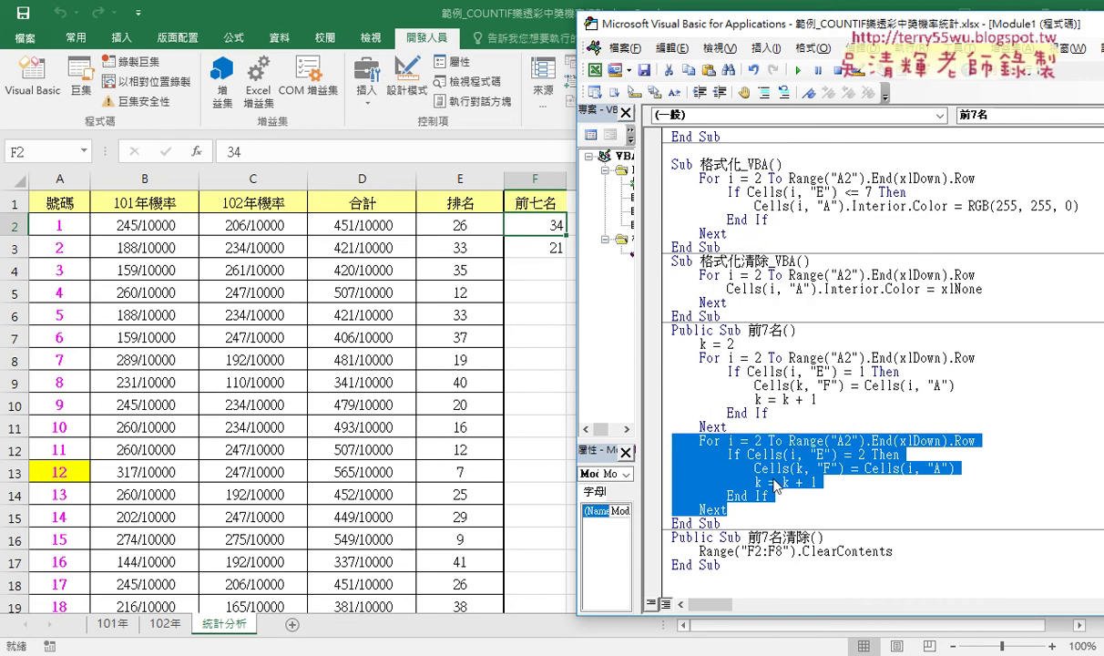
left_click(704, 510)
key("Return")
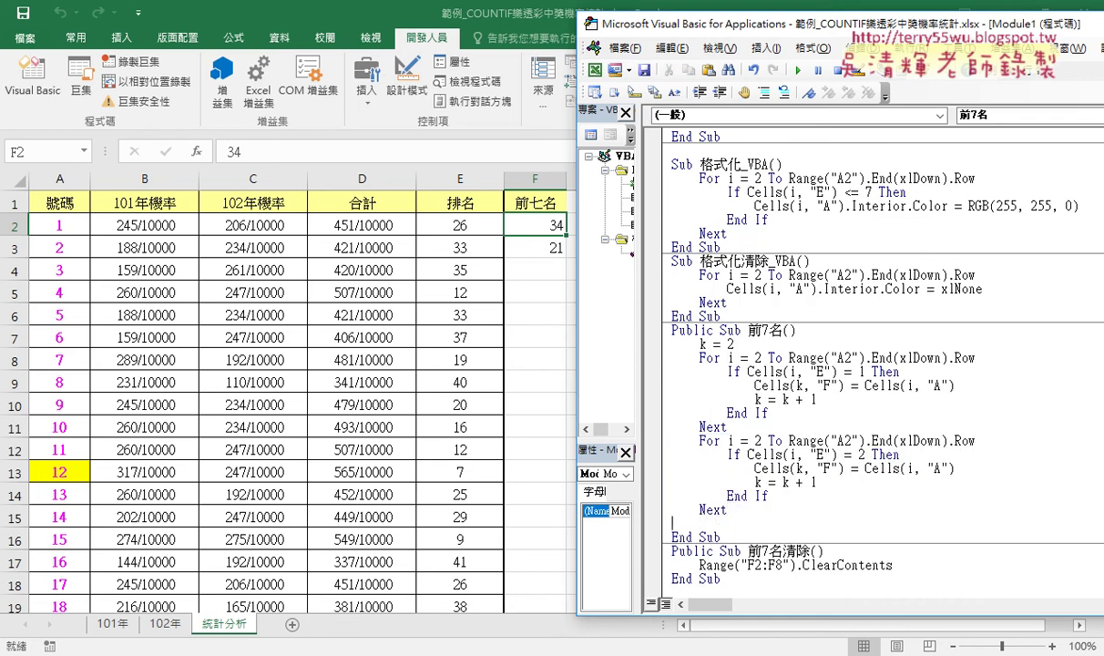
key("ctrl+v")
scroll(820, 364, "down", 2)
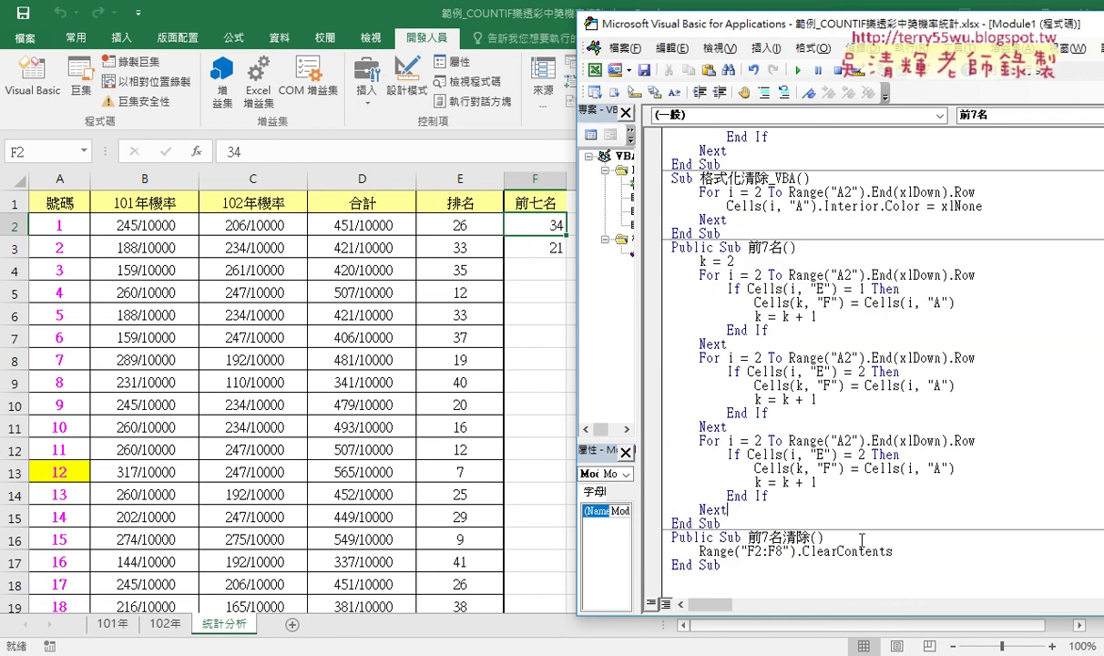
double_click(861, 454)
type("3")
left_click(797, 73)
Delete the second and third For…Next loops from 前7名.
left_click_drag(727, 345, 638, 269)
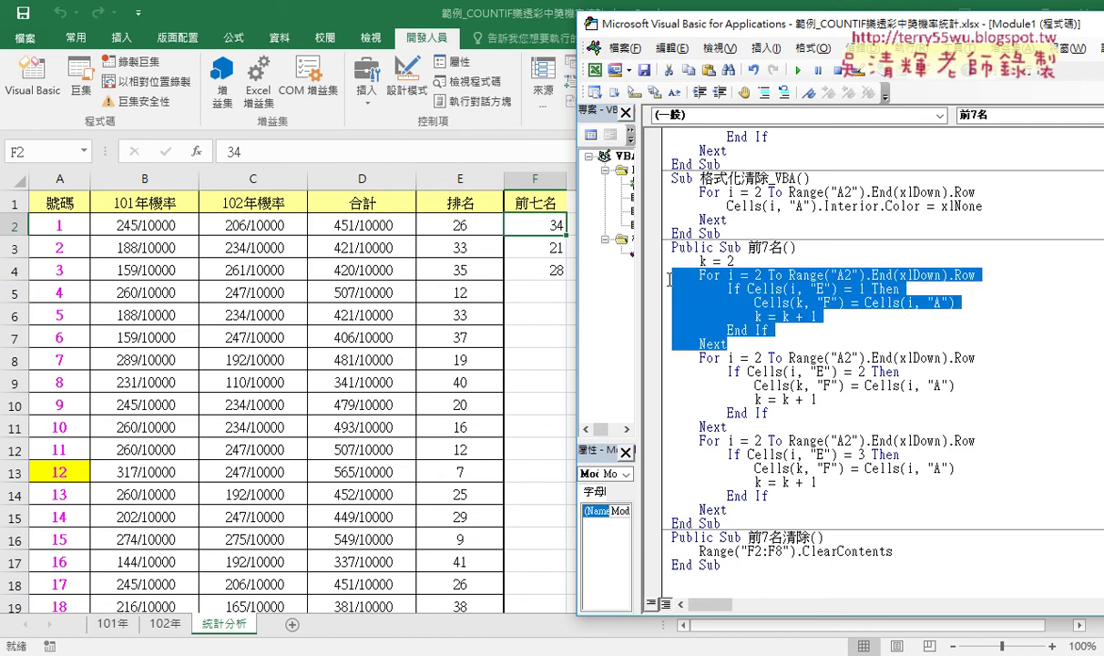
double_click(861, 372)
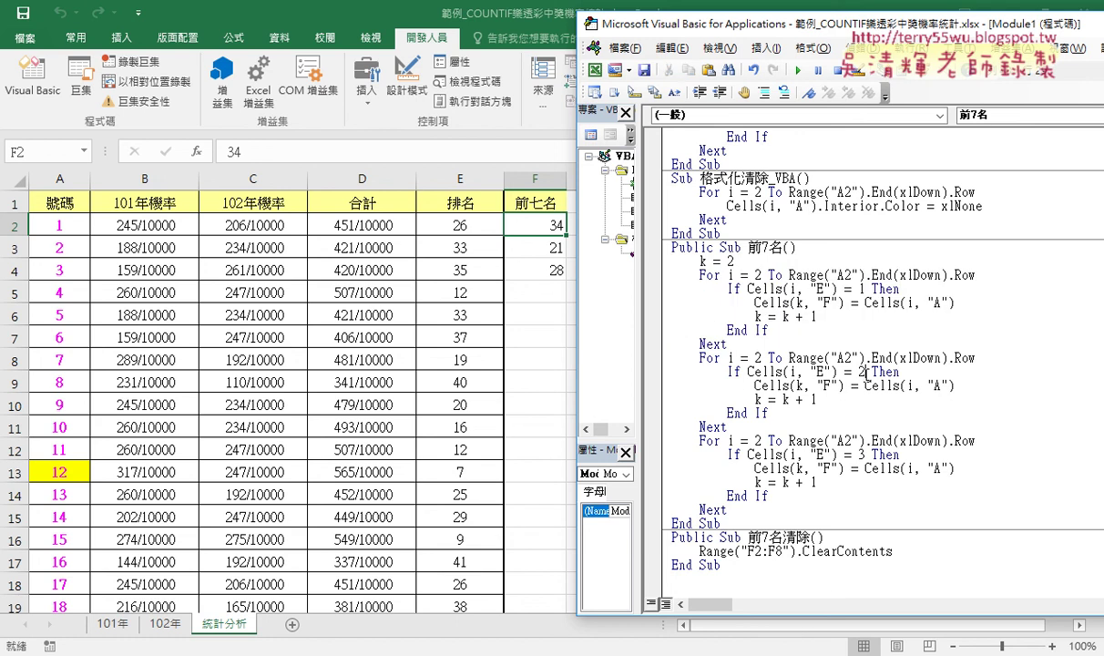
double_click(860, 288)
left_click_drag(729, 509, 658, 360)
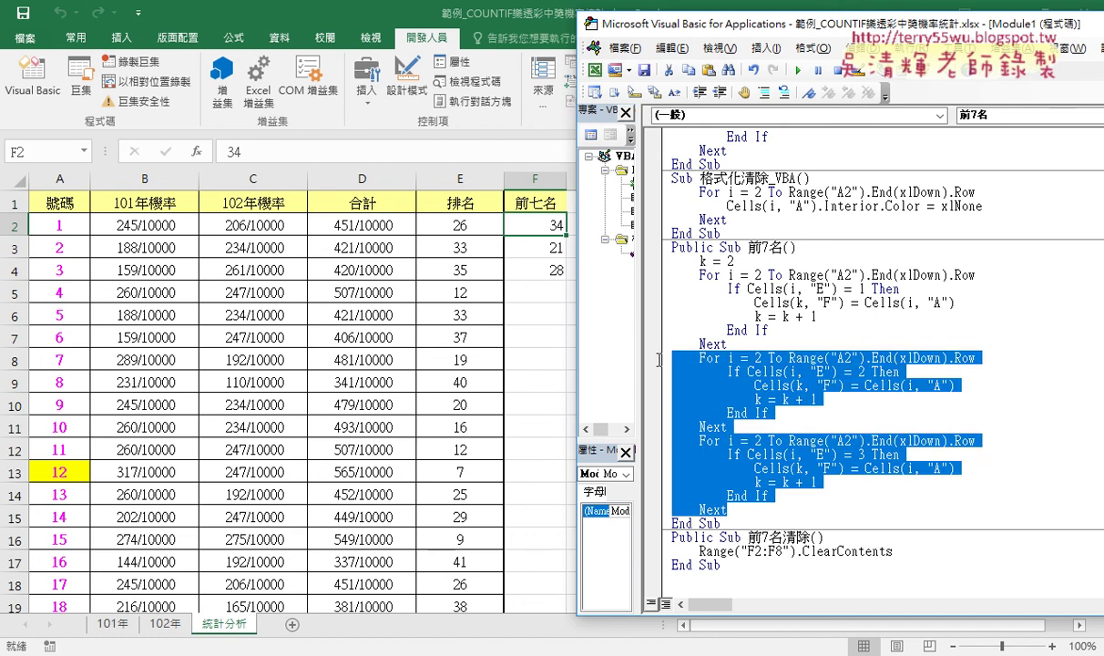
key("Delete")
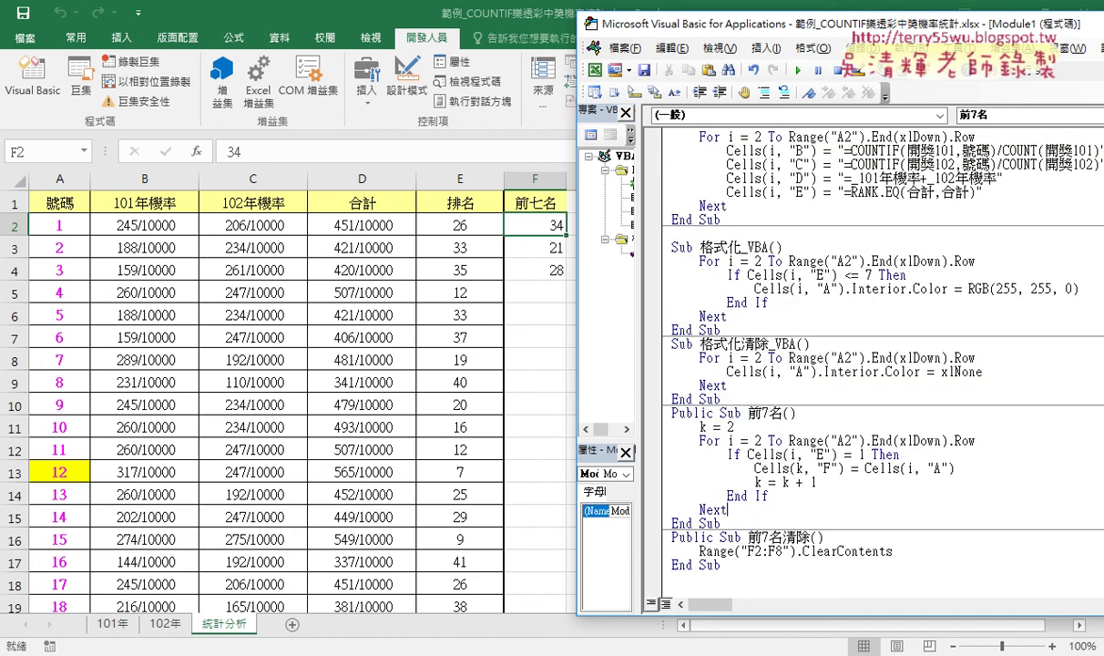
Replace the 1 in the If test with j and add an empty line after k = 2.
double_click(862, 454)
type("j")
left_click_drag(728, 510, 666, 437)
left_click(794, 428)
key("Return")
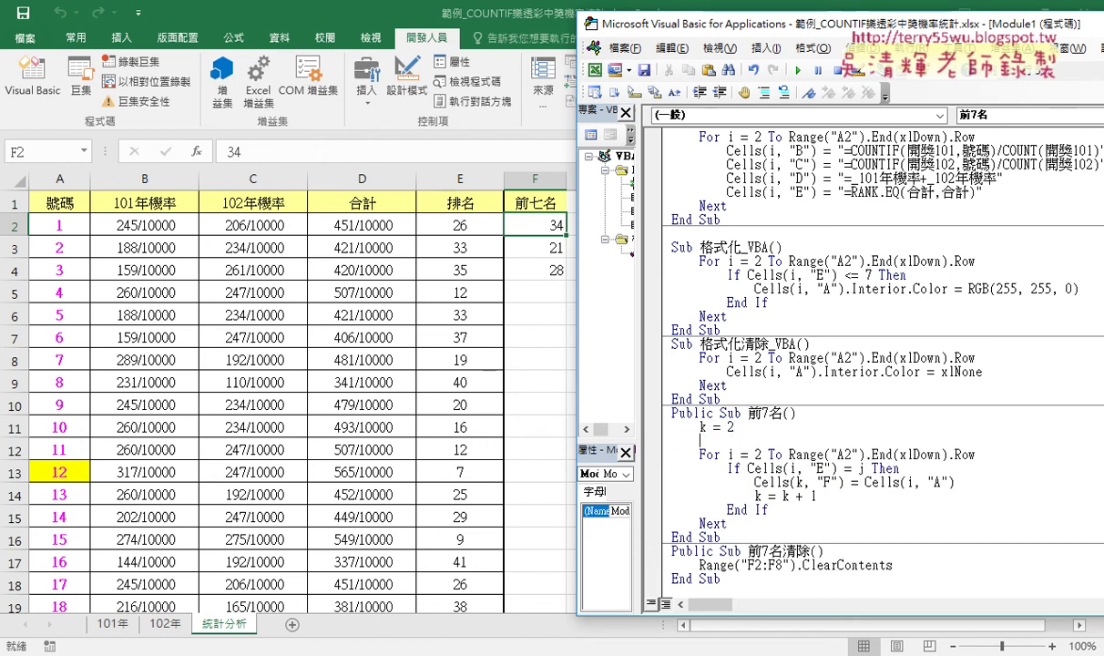
Type an empty For j = 1 To 7 … Next loop on the blank line after k = 2.
type("for")
type(" j=")
type("1 ")
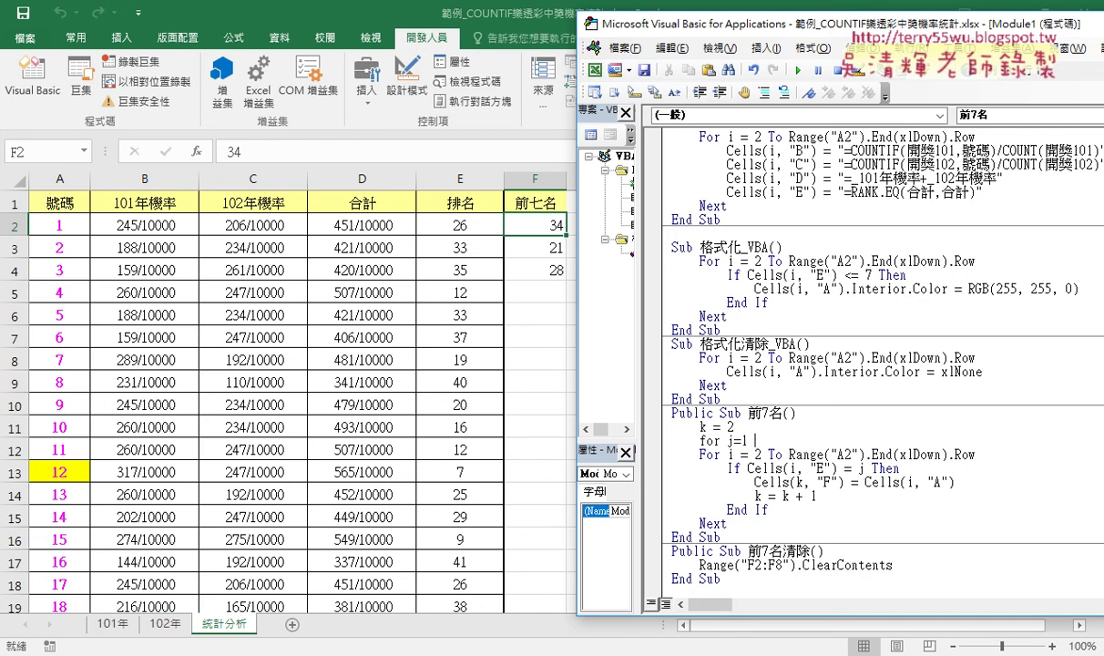
type("to")
key("Return")
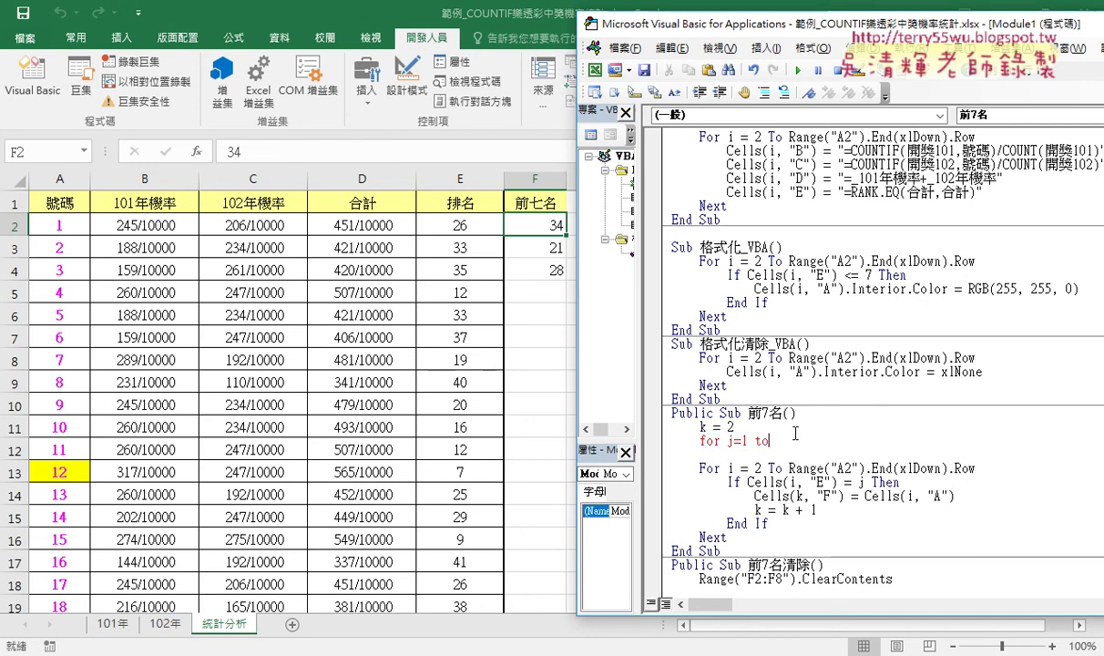
left_click(775, 440)
type("7")
key("Return")
key("Return")
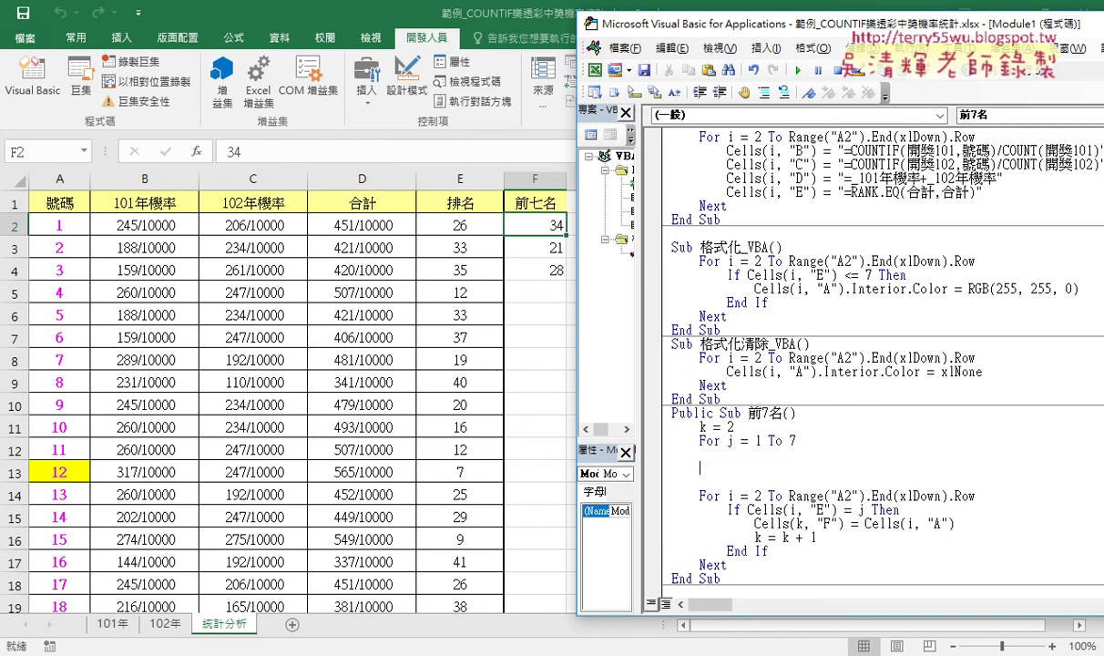
type("ne")
type("xt")
scroll(796, 398, "down", 1)
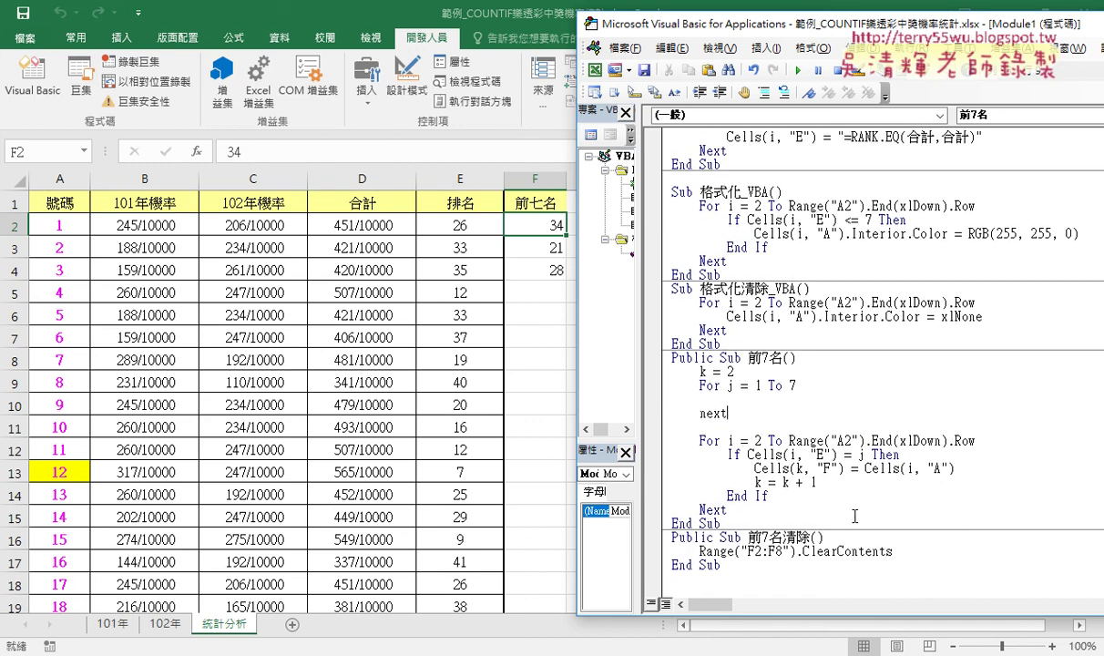
left_click(795, 395)
left_click_drag(796, 386, 727, 385)
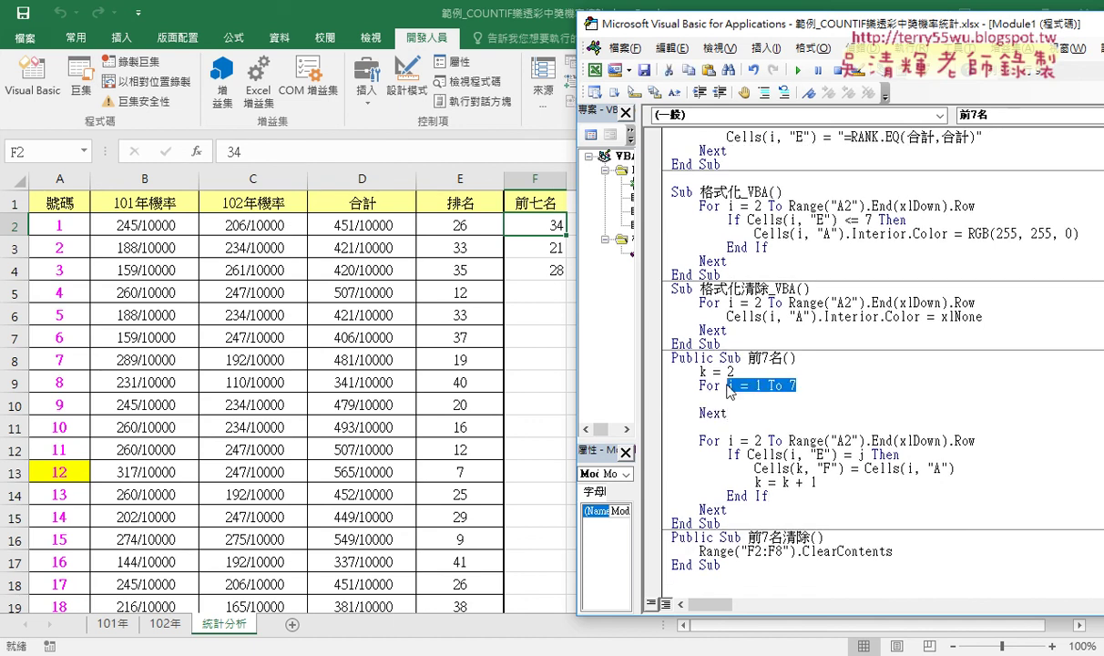
left_click_drag(729, 511, 668, 441)
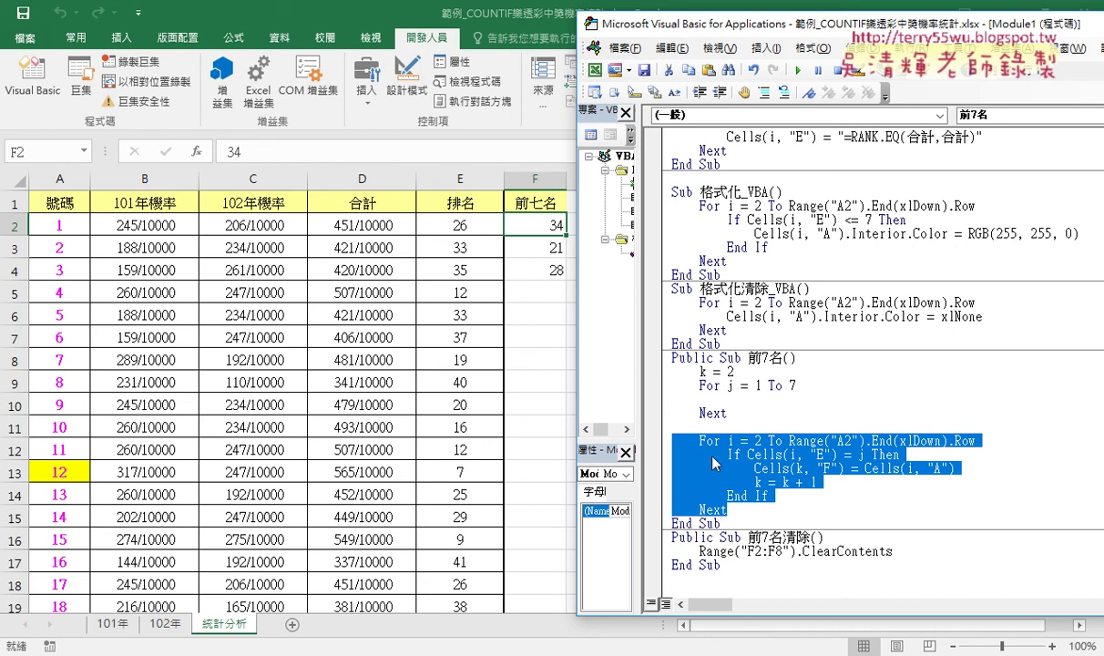
Move the For i…Next block inside the For j loop and indent it one level.
left_click_drag(716, 485, 660, 399)
left_click_drag(726, 469, 665, 401)
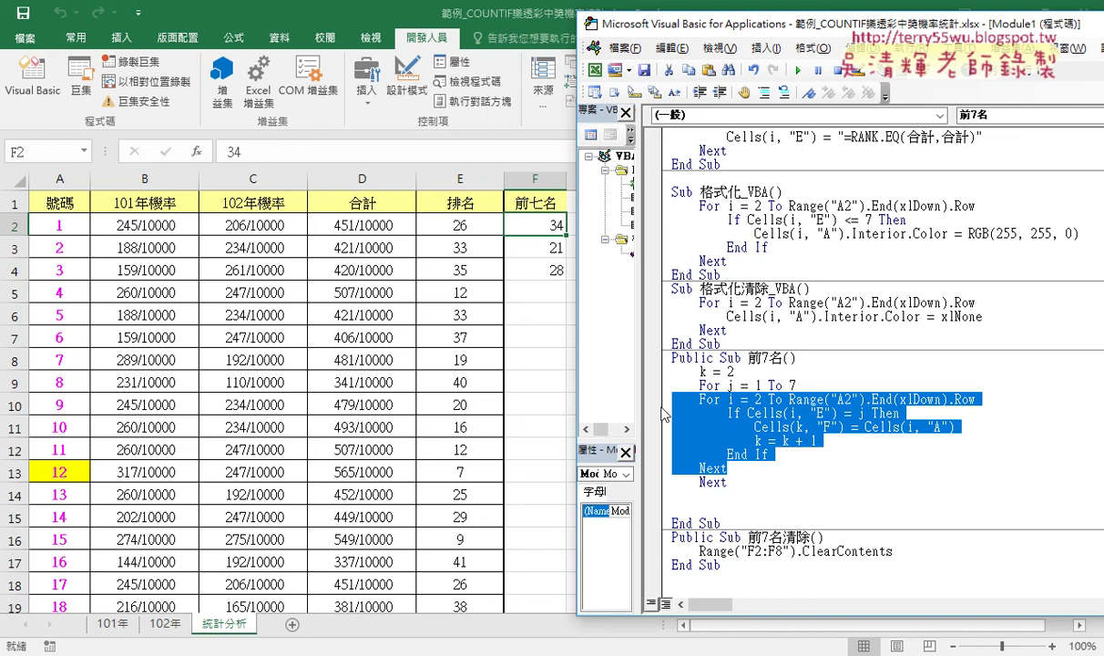
key("Tab")
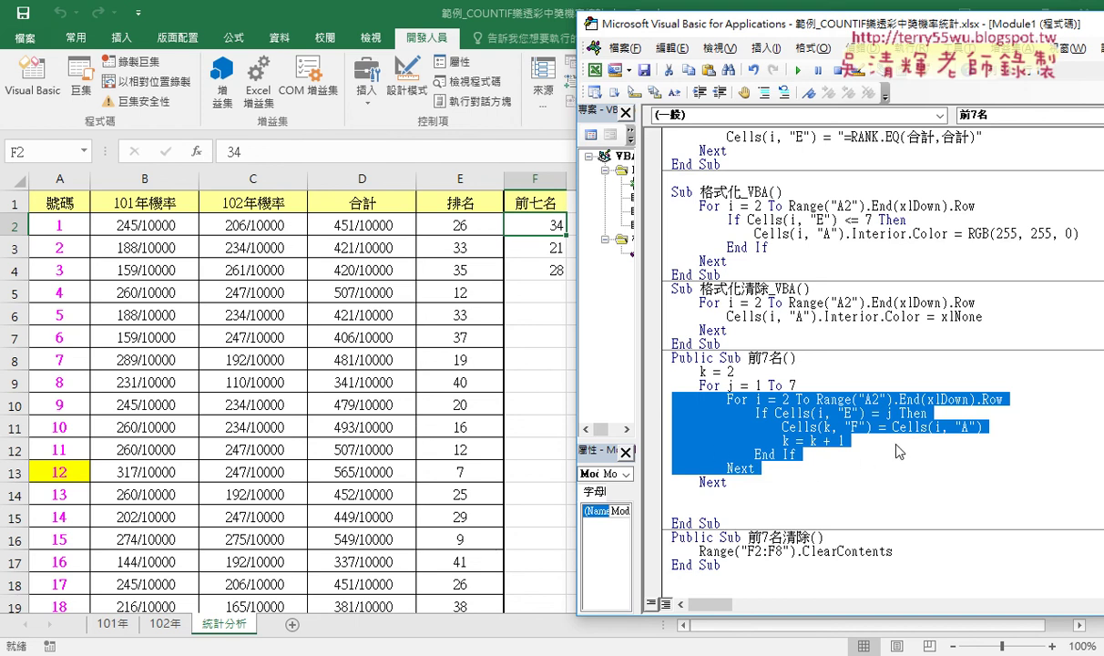
Point out the j in the If test and For j line, then delete the leftover blank line.
double_click(888, 413)
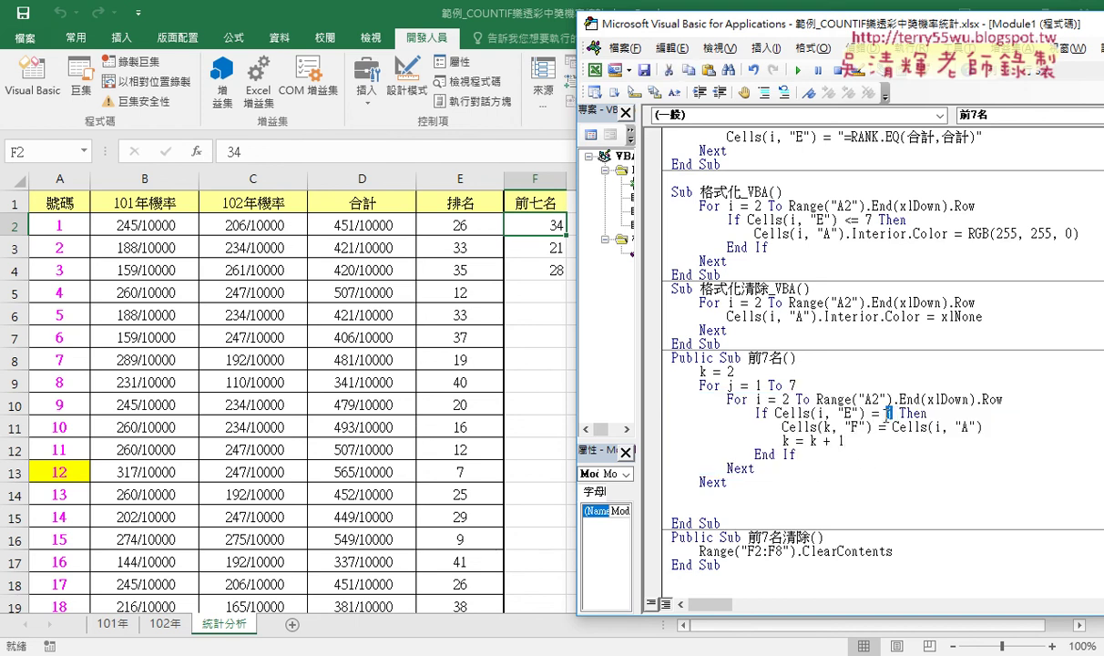
type("j")
double_click(757, 385)
double_click(887, 413)
left_click(842, 390)
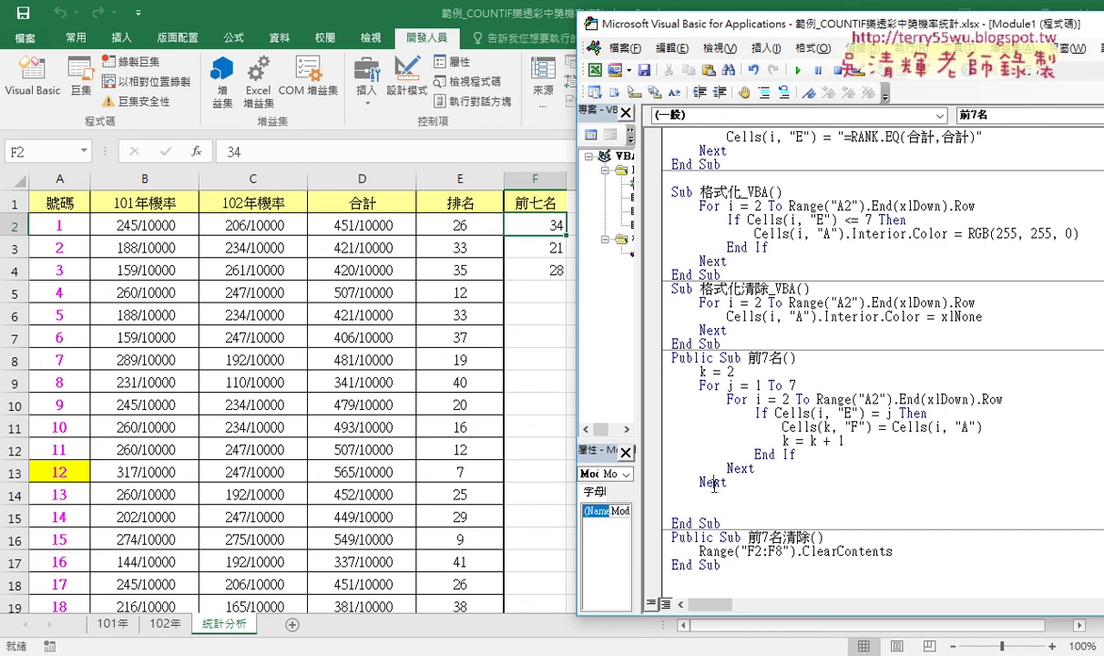
double_click(728, 385)
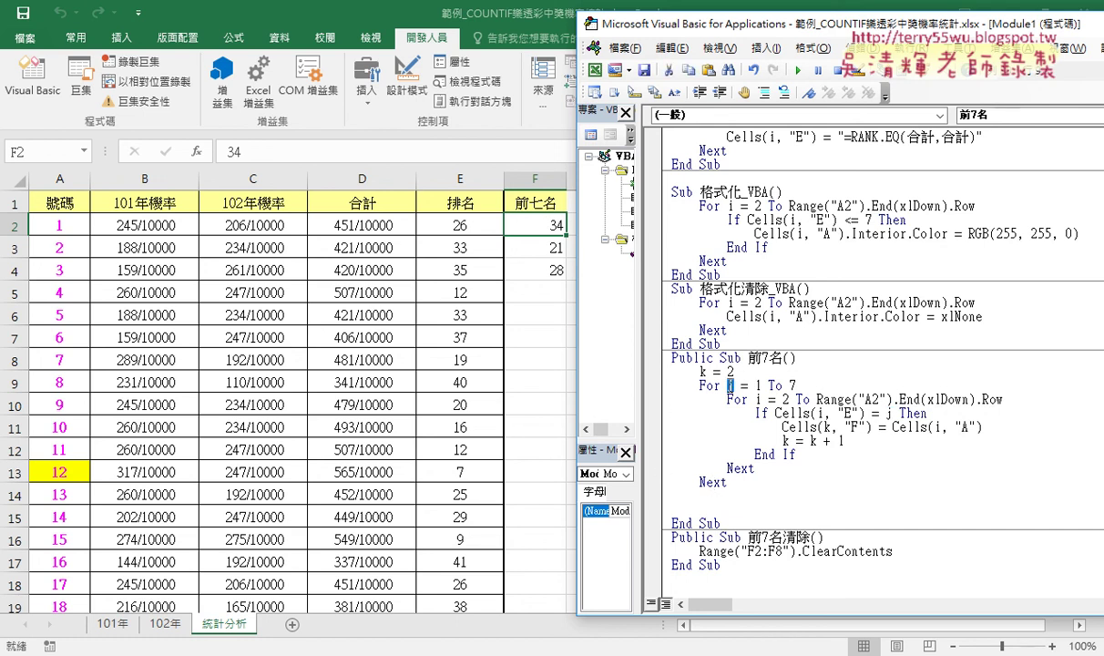
double_click(888, 412)
left_click_drag(706, 495, 734, 482)
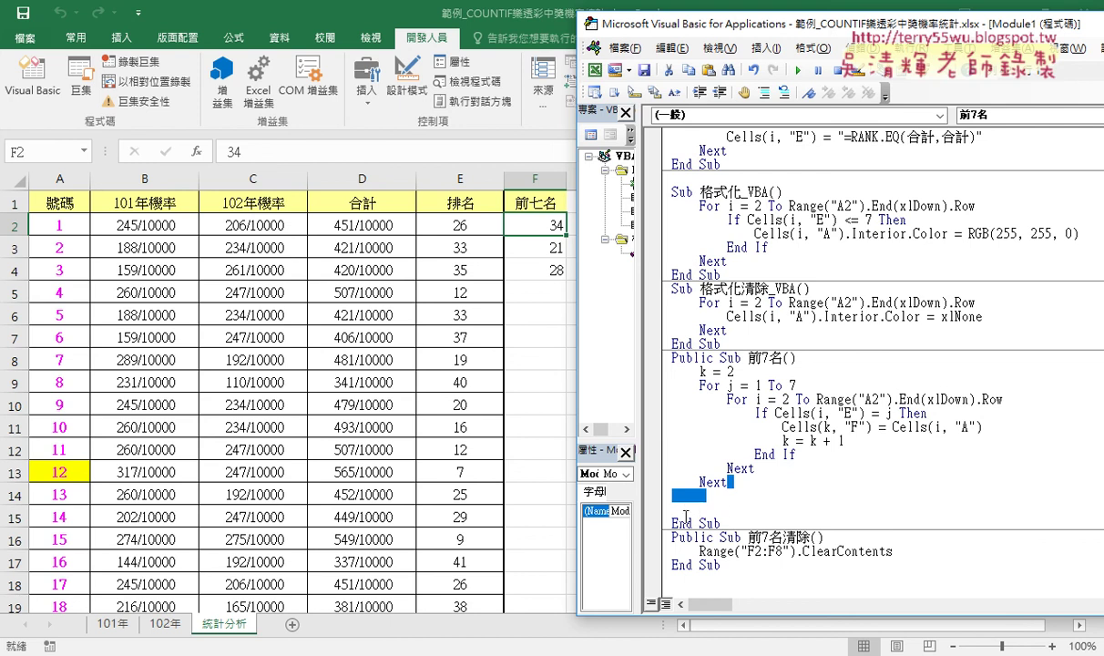
key("Delete")
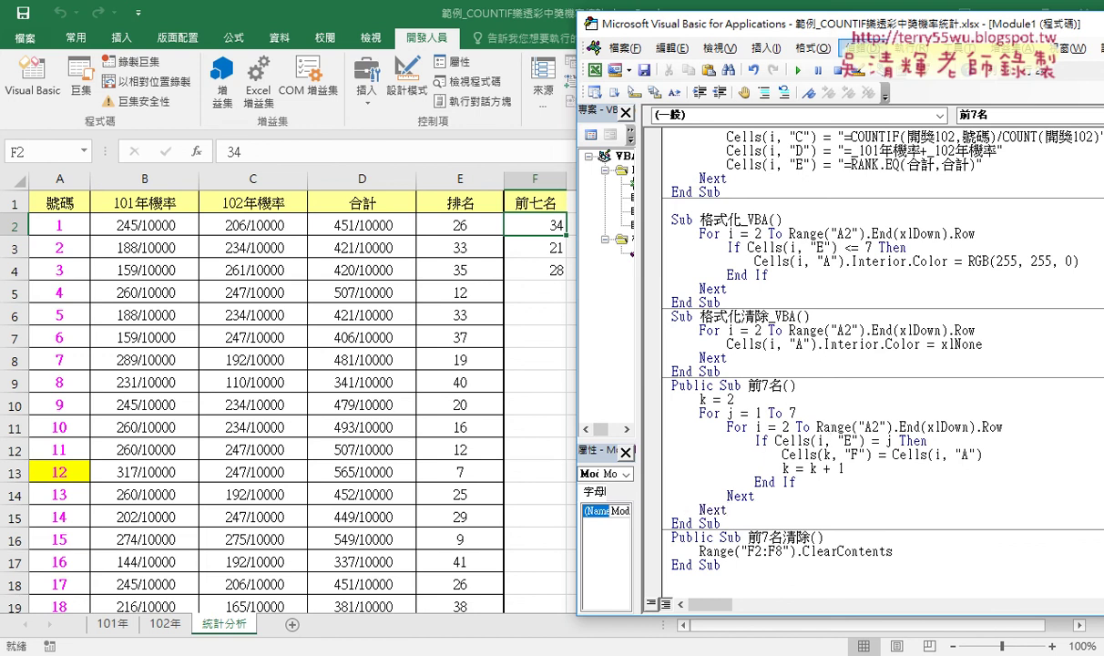
Run the nested 前7名 macro so F2:F8 list 34, 21, 28, 39, 27, 33 and 12.
left_click_drag(895, 34, 905, 30)
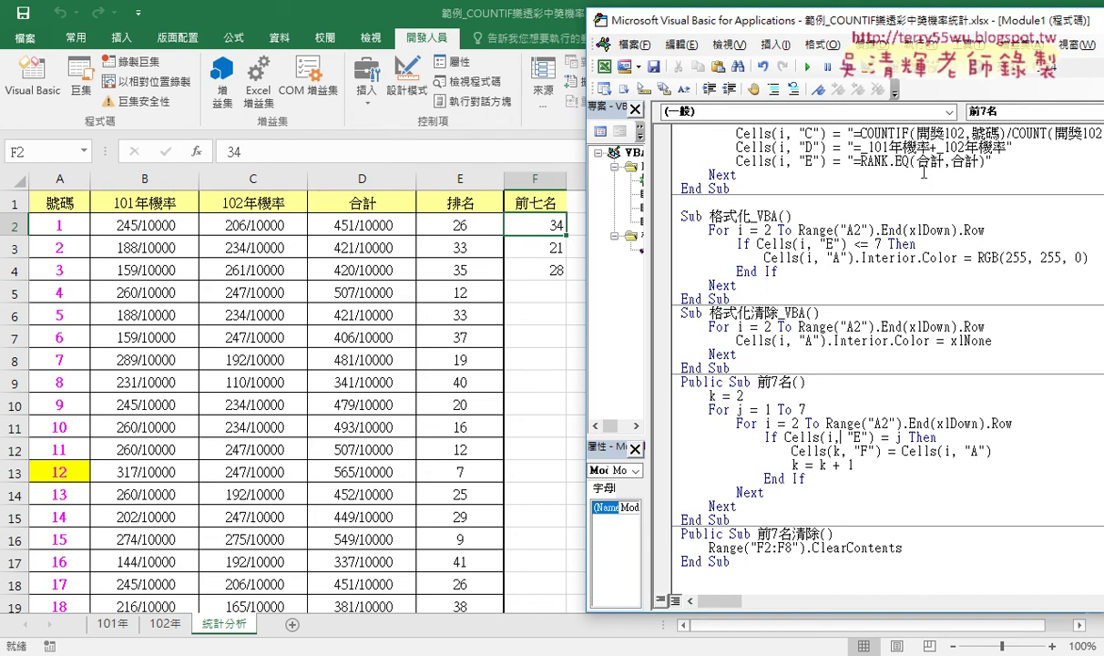
left_click_drag(681, 423, 760, 437)
left_click(894, 459)
double_click(898, 437)
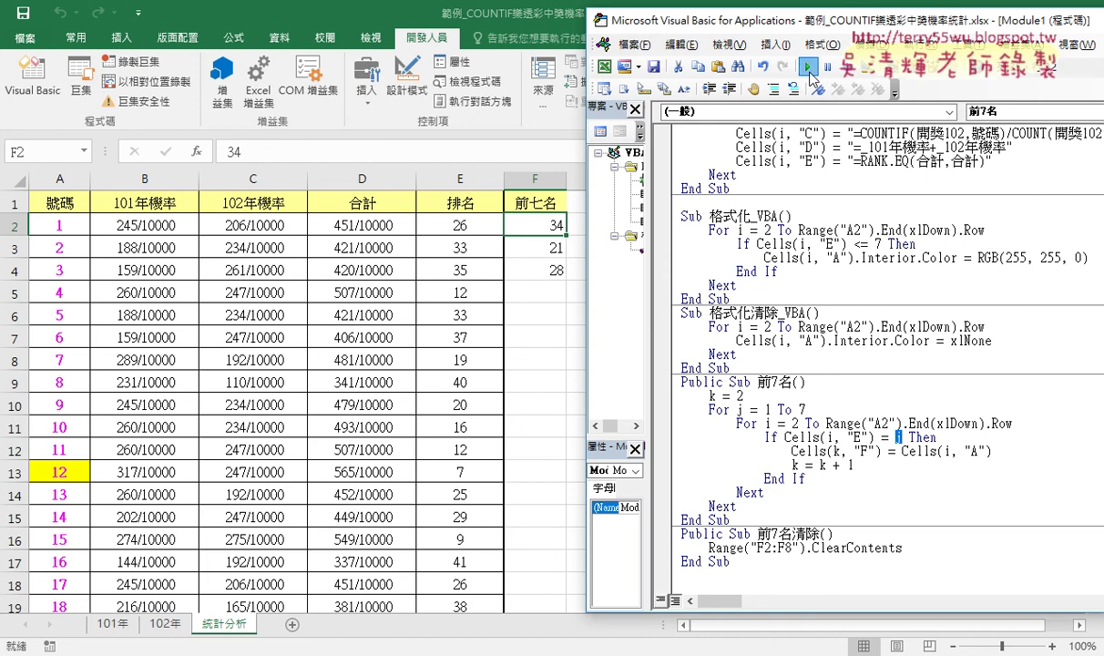
left_click(808, 68)
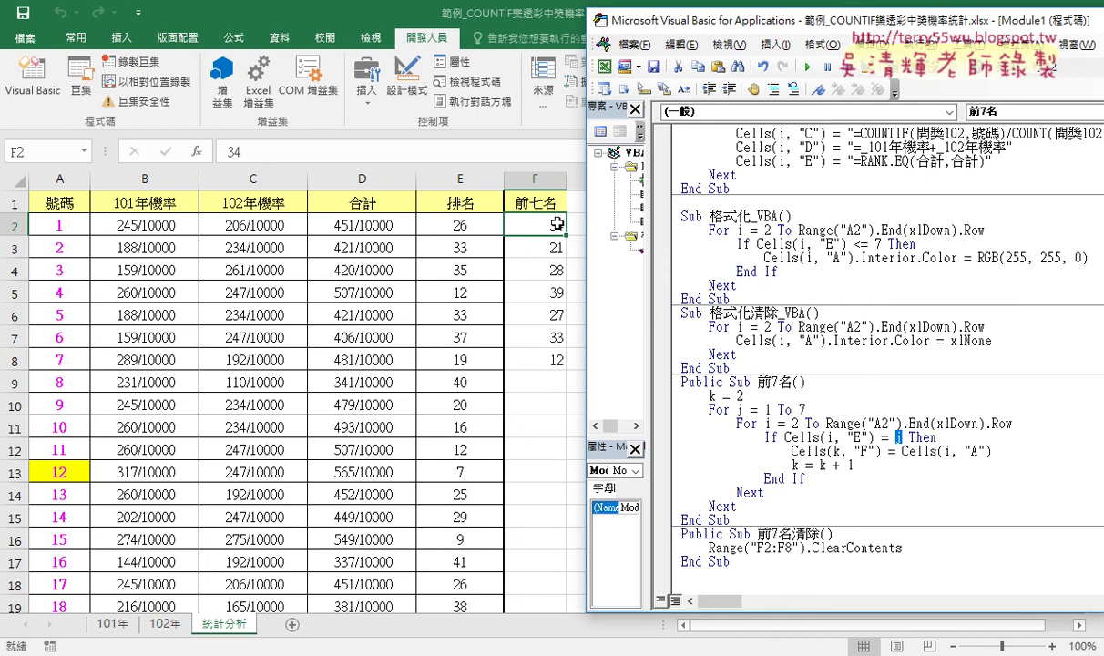
left_click(557, 361)
left_click_drag(460, 472, 78, 476)
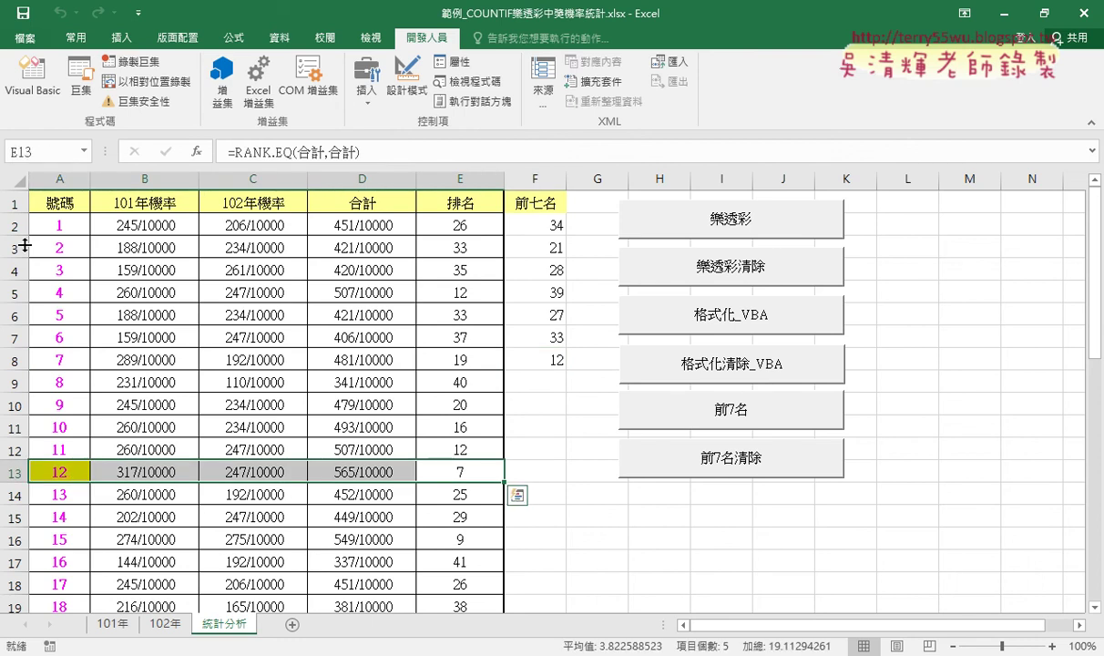
Retype j as the comparison value in the 前7名 If line.
left_click(31, 78)
type("j Then")
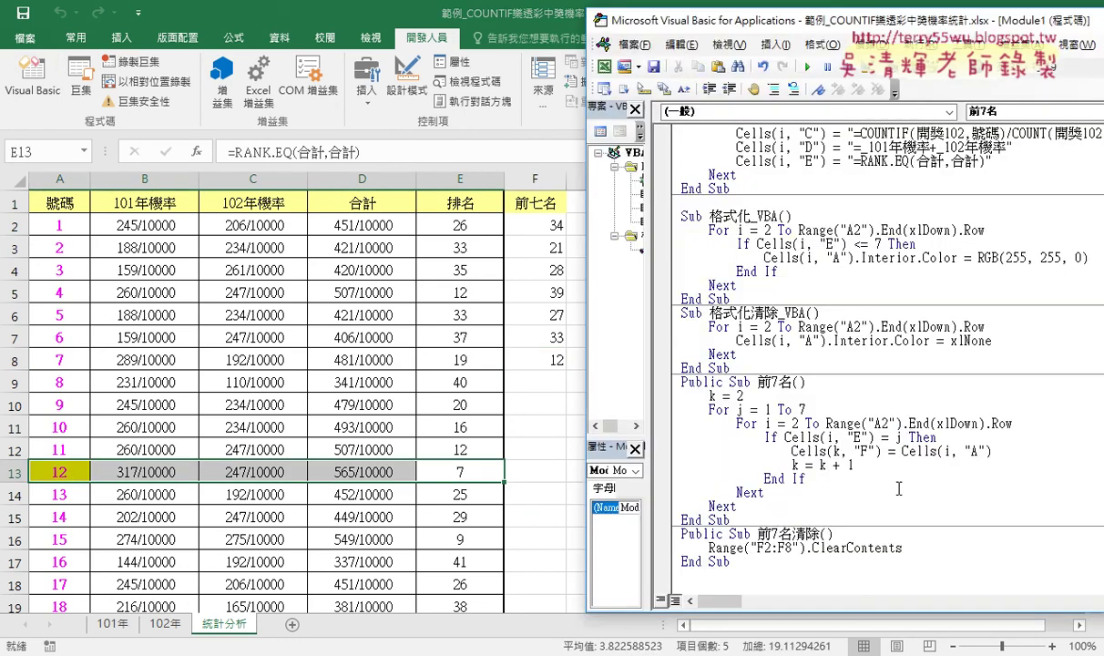
left_click(898, 484)
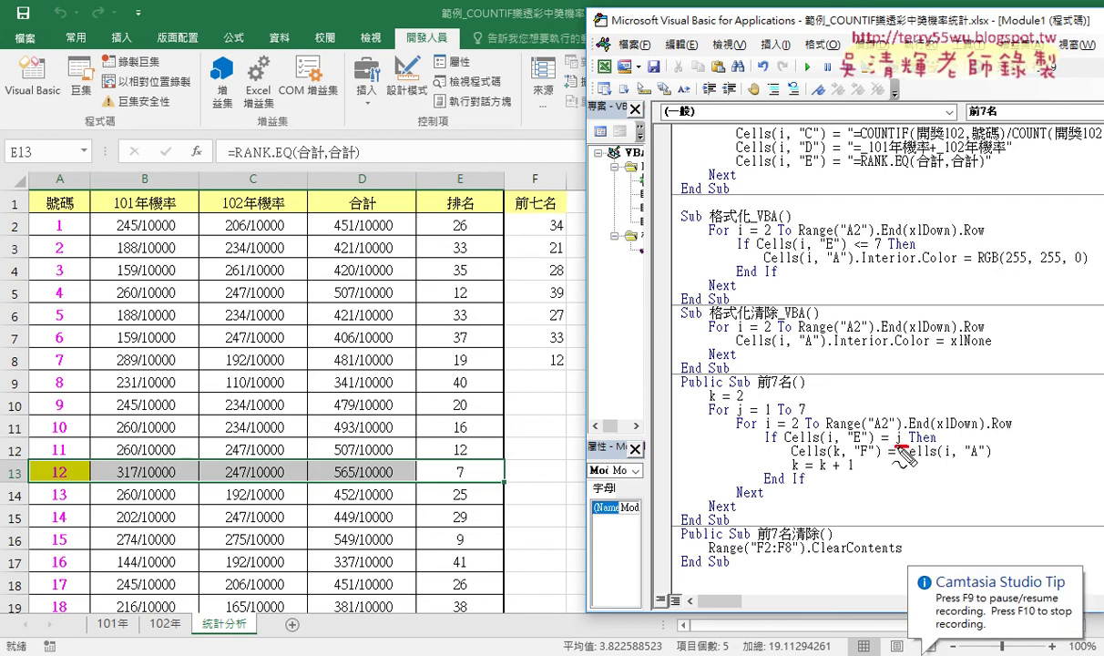
Mark the = j test, For j = 1 To 7 line and Next lines, then select columns B:C.
left_click_drag(898, 448, 882, 448)
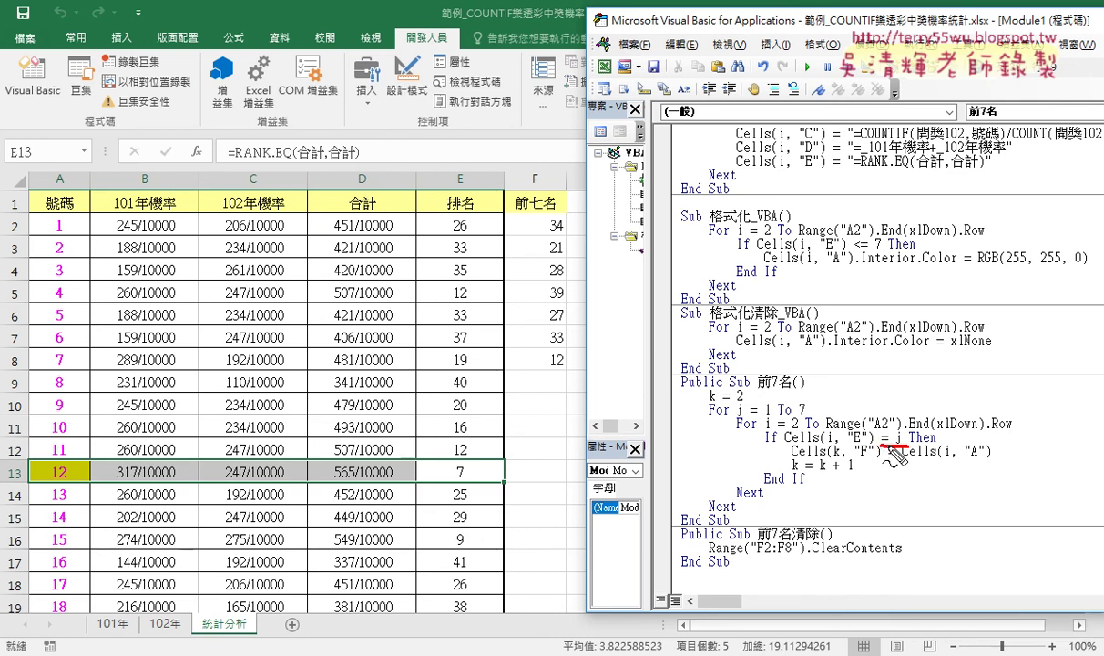
left_click_drag(806, 417, 704, 417)
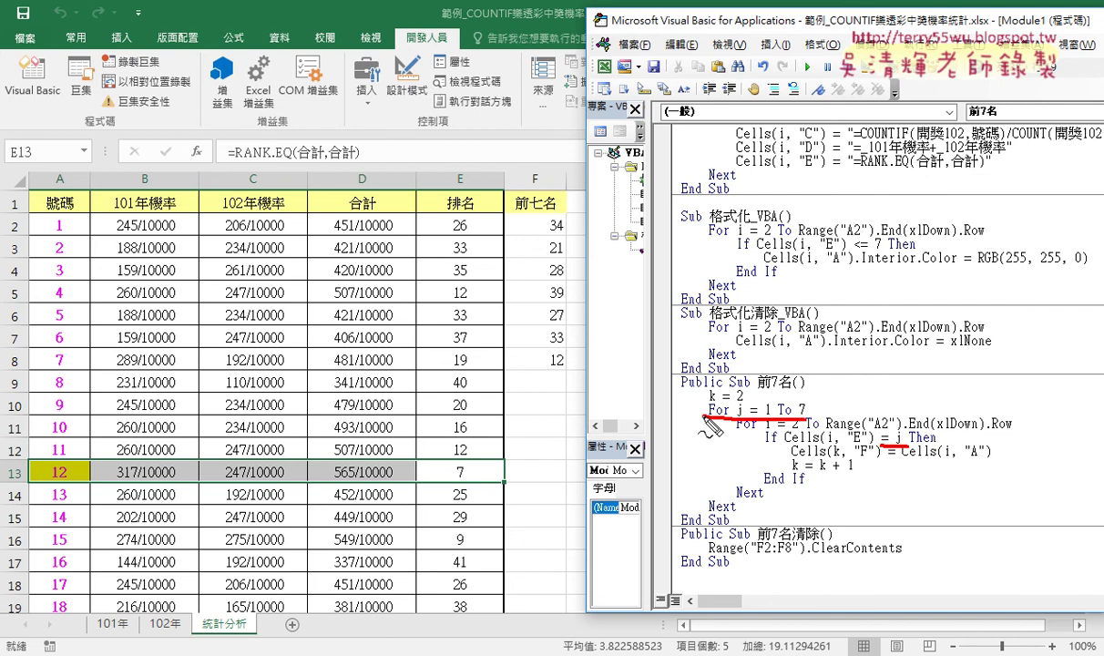
left_click_drag(708, 512, 738, 511)
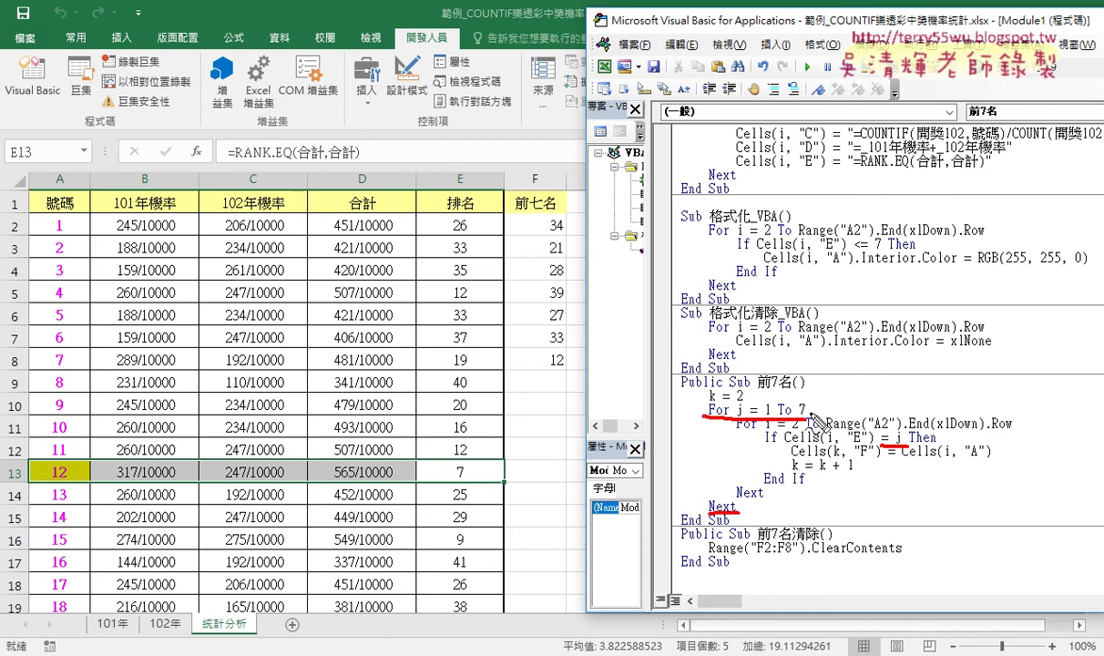
mouse_move(779, 499)
left_mouse_down()
mouse_move(736, 441)
mouse_move(802, 501)
left_mouse_up()
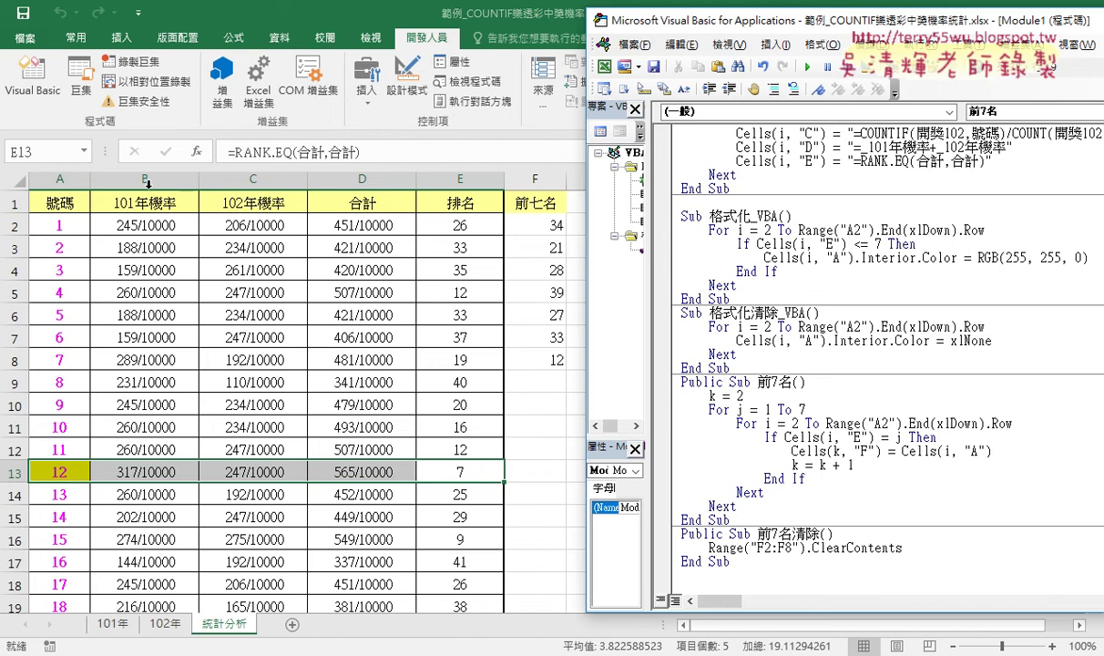
left_click_drag(146, 179, 246, 184)
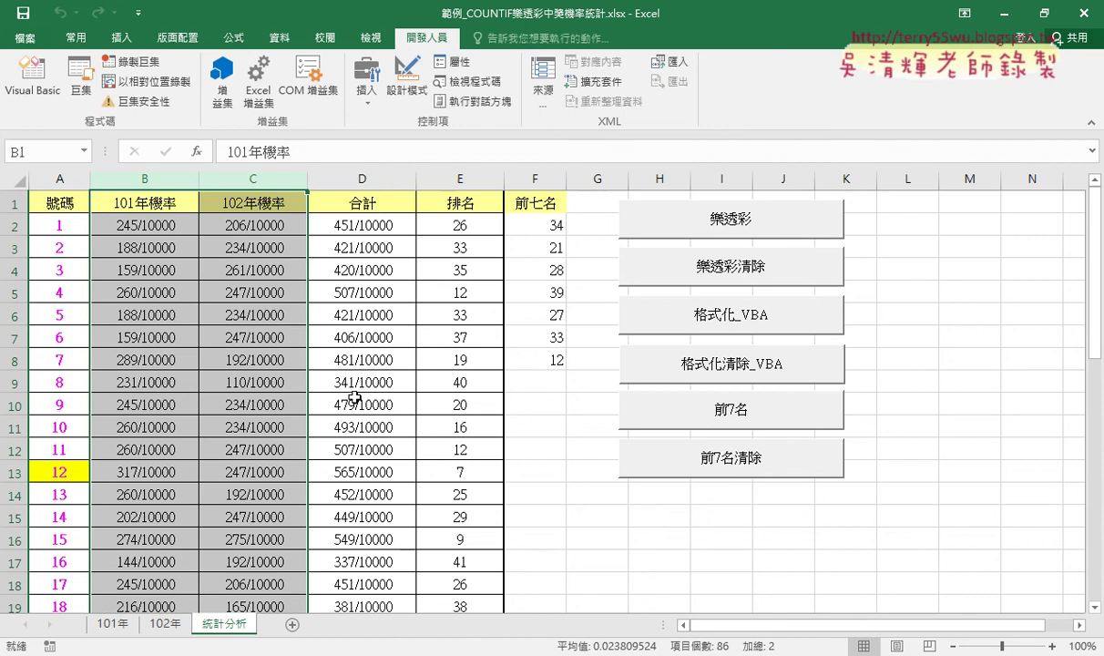
Select cells A2 and A43 (last number 42), then switch to the 樂透彩程式碼.docx document.
left_click(62, 227)
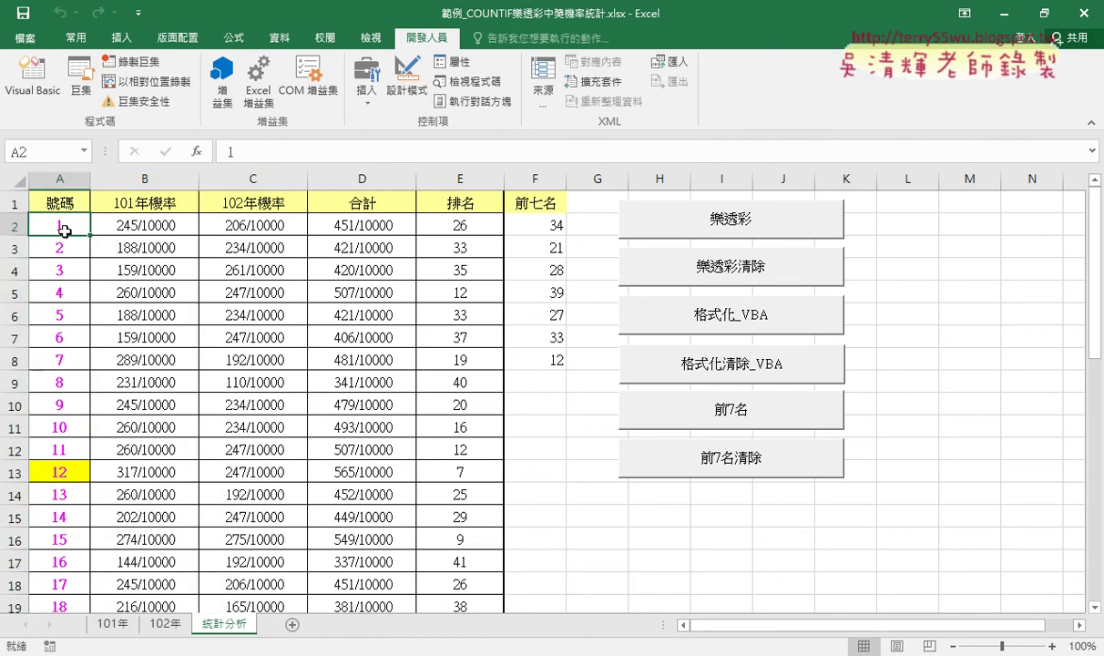
scroll(59, 456, "down", 4)
scroll(59, 485, "down", 6)
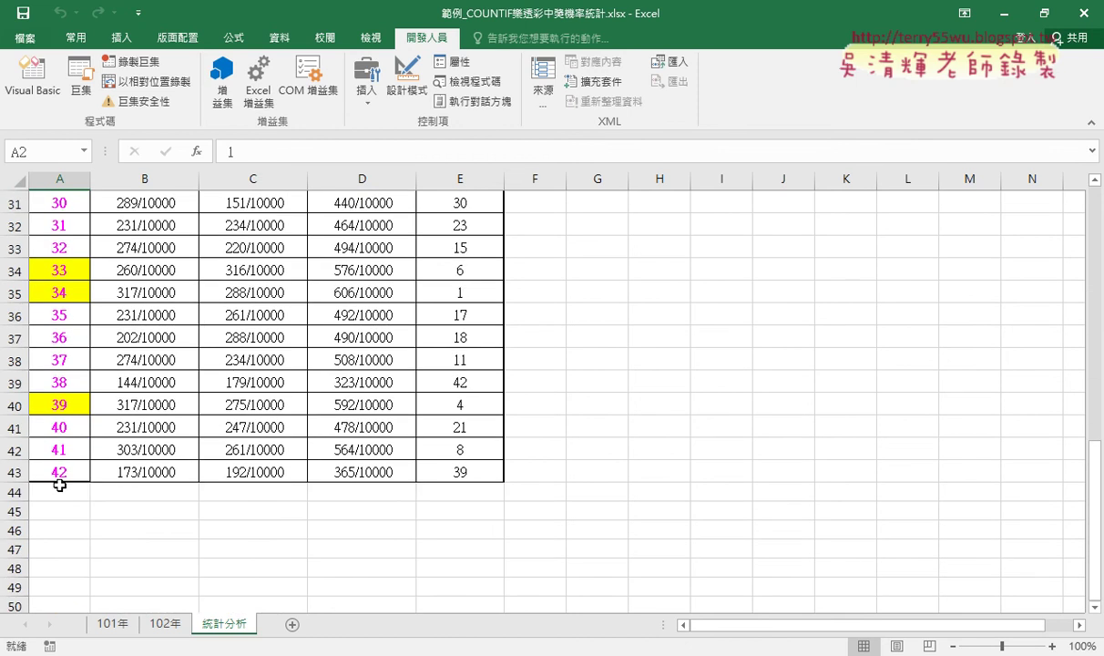
left_click(64, 474)
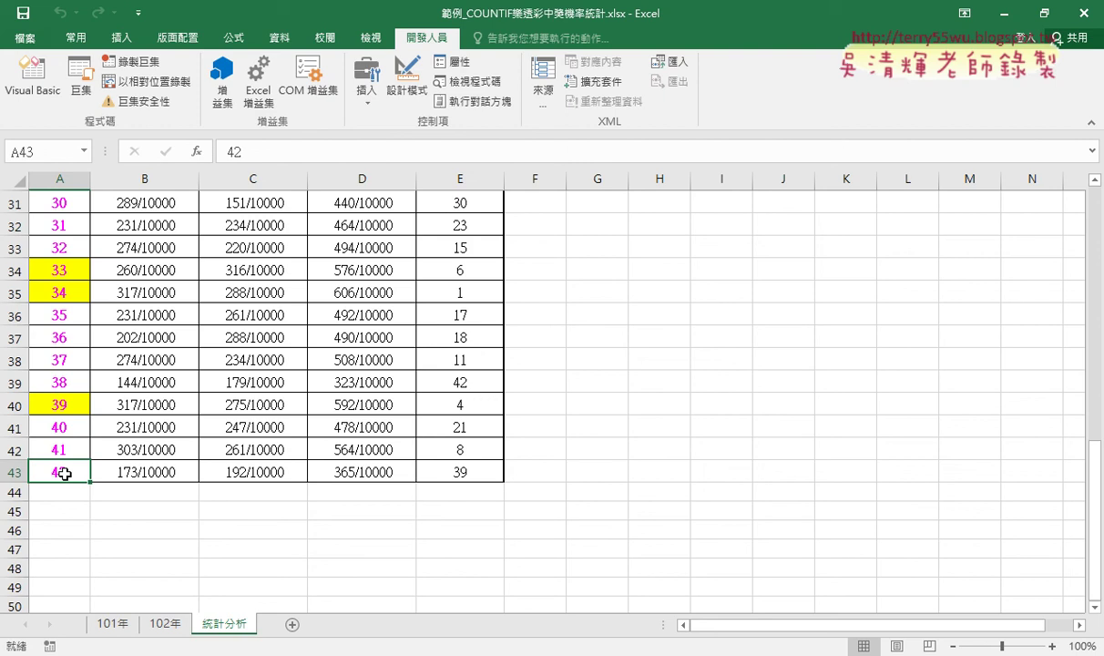
key("alt+Tab")
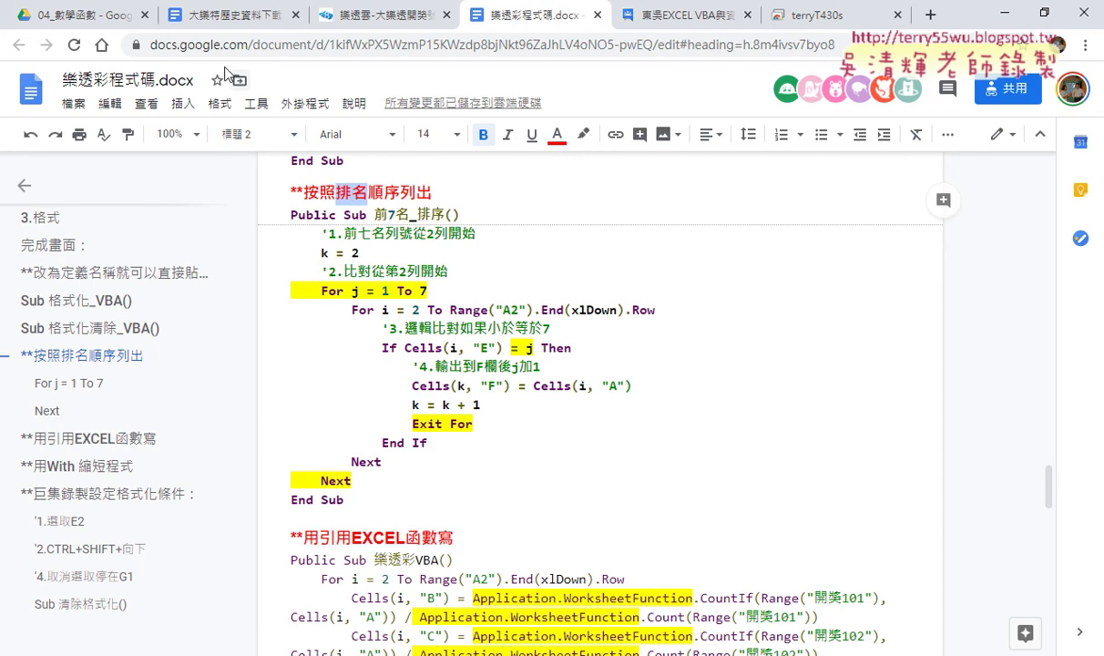
From 大樂特歷史資料下載.docx, follow the lotto-8.com link to the 大樂透 draw-history page.
left_click(84, 16)
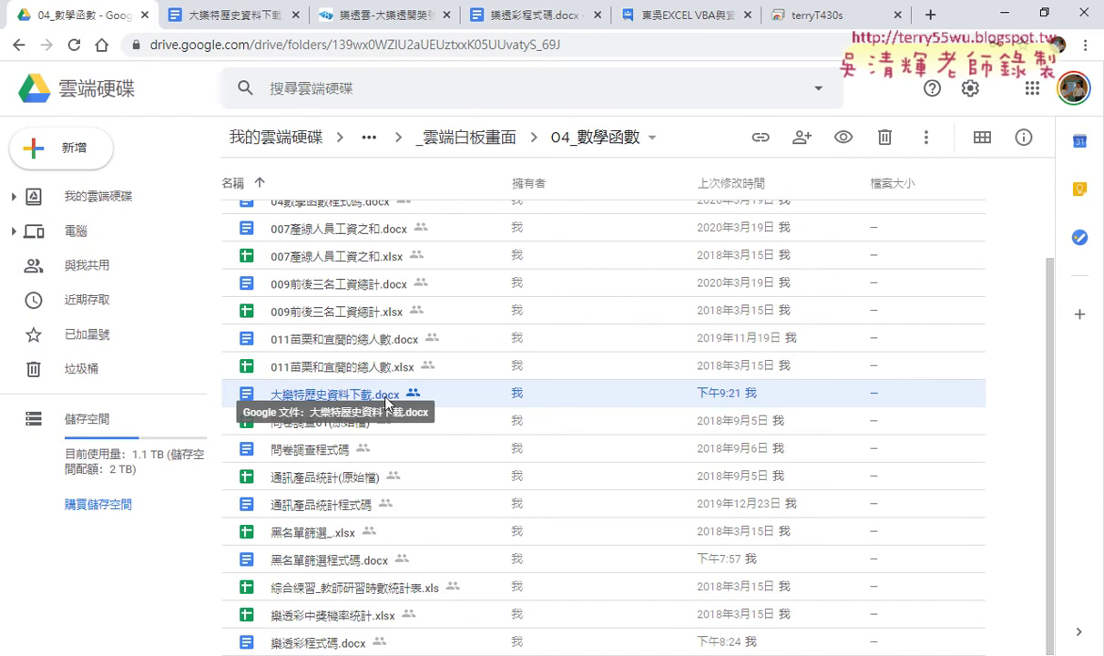
left_click(235, 16)
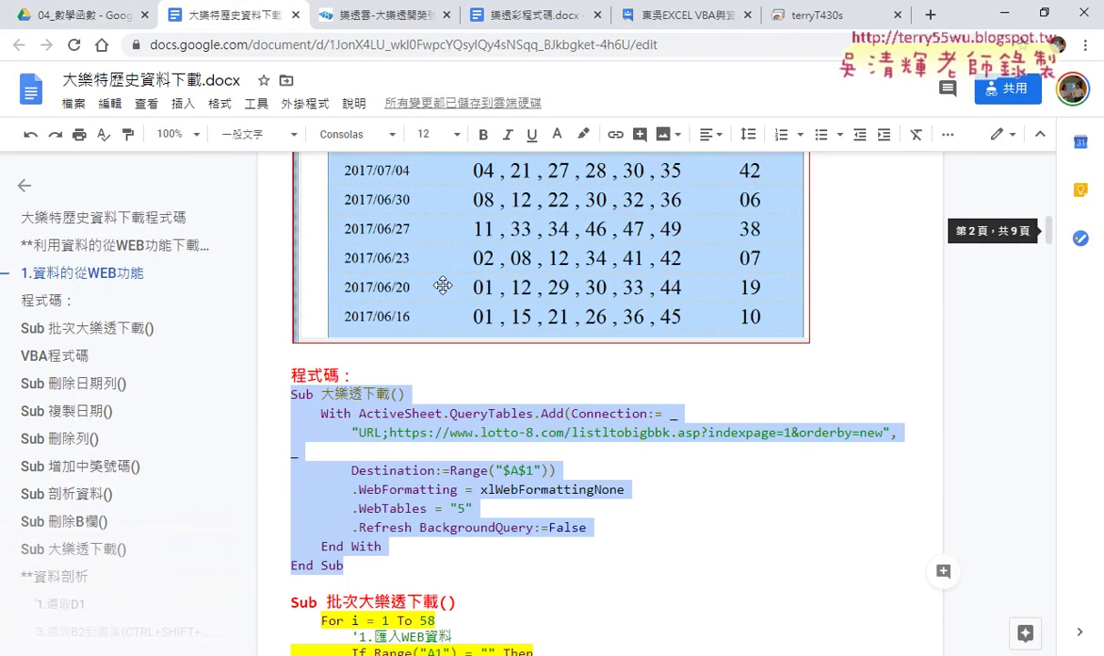
left_click_drag(1052, 242, 1049, 164)
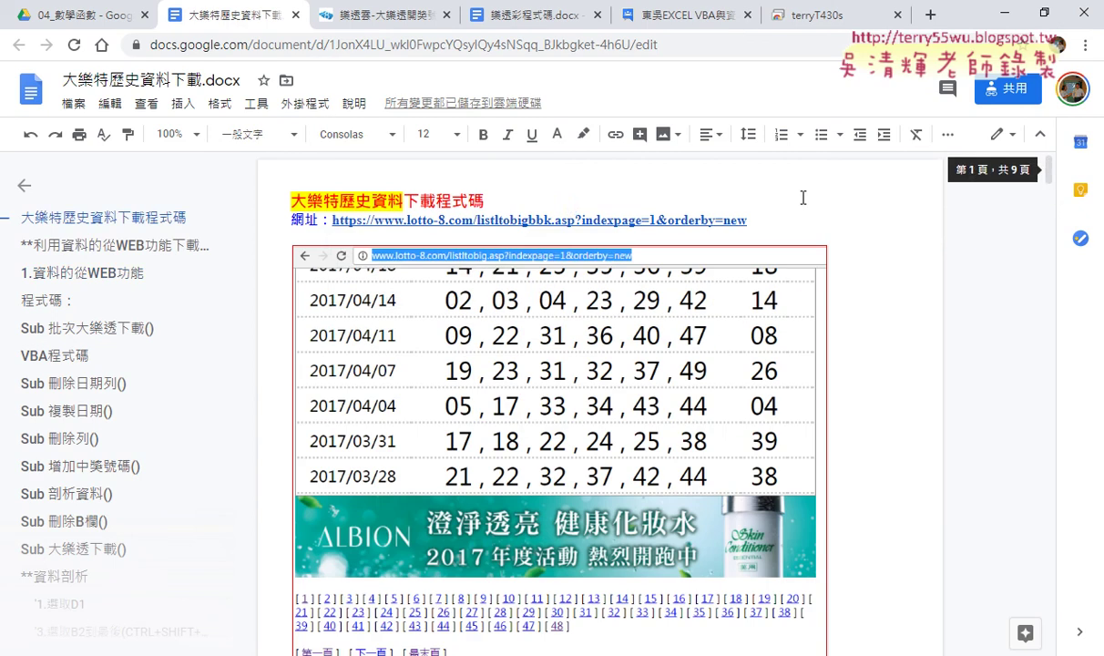
left_click(577, 220)
left_click(469, 246)
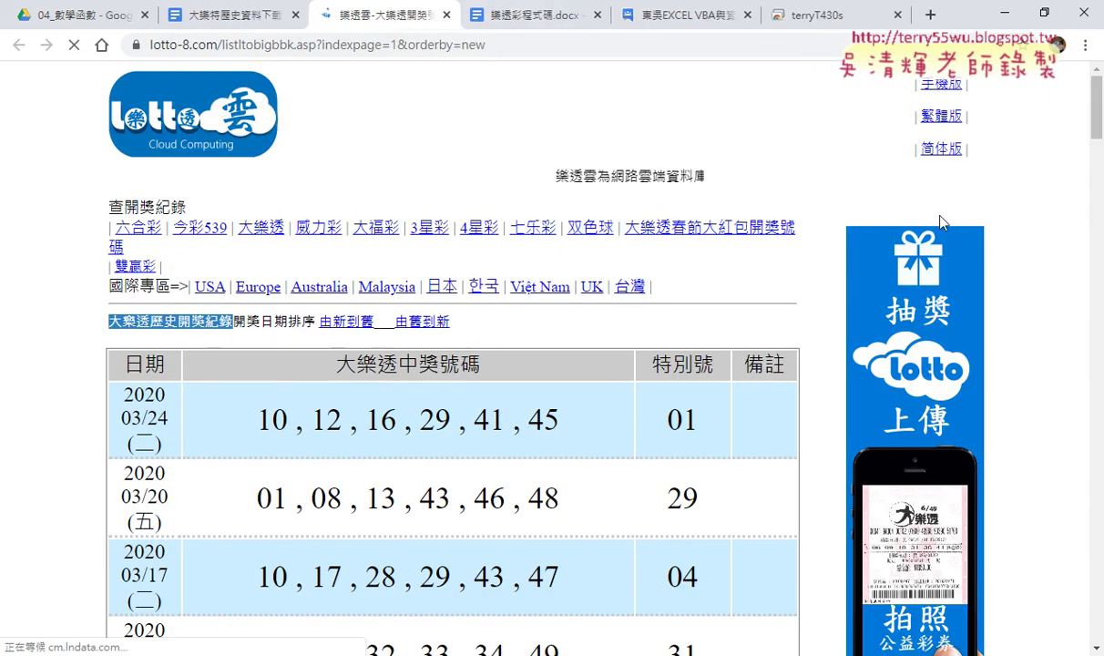
Select the first draw row, the 2020 03/24 results.
scroll(1097, 127, "down", 1)
scroll(1098, 128, "down", 2)
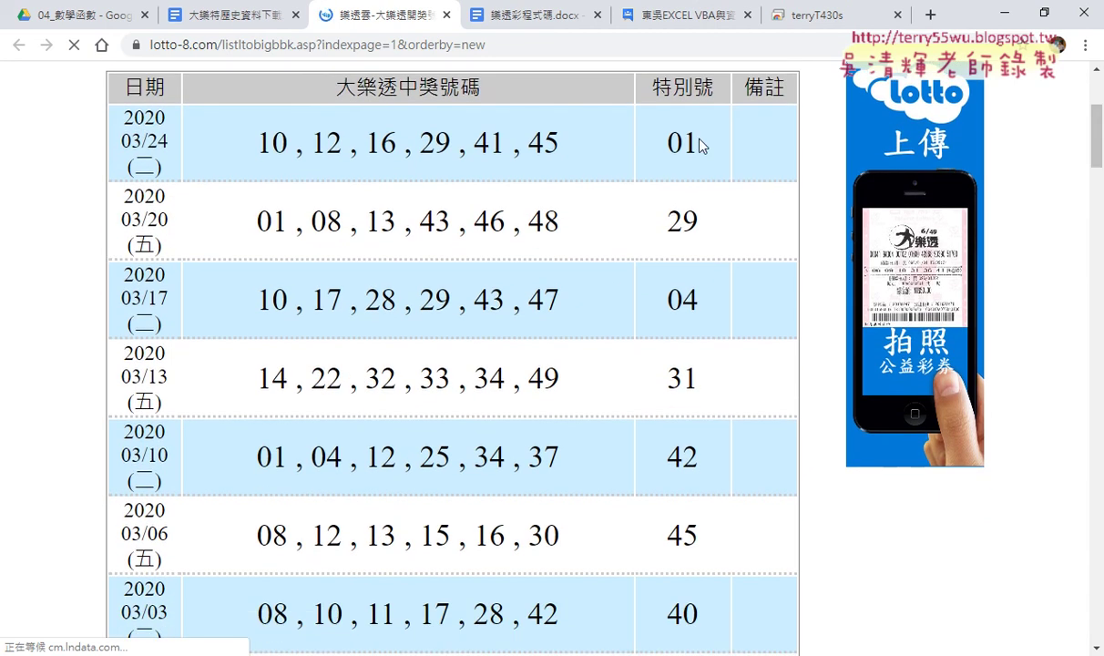
left_click_drag(130, 118, 701, 166)
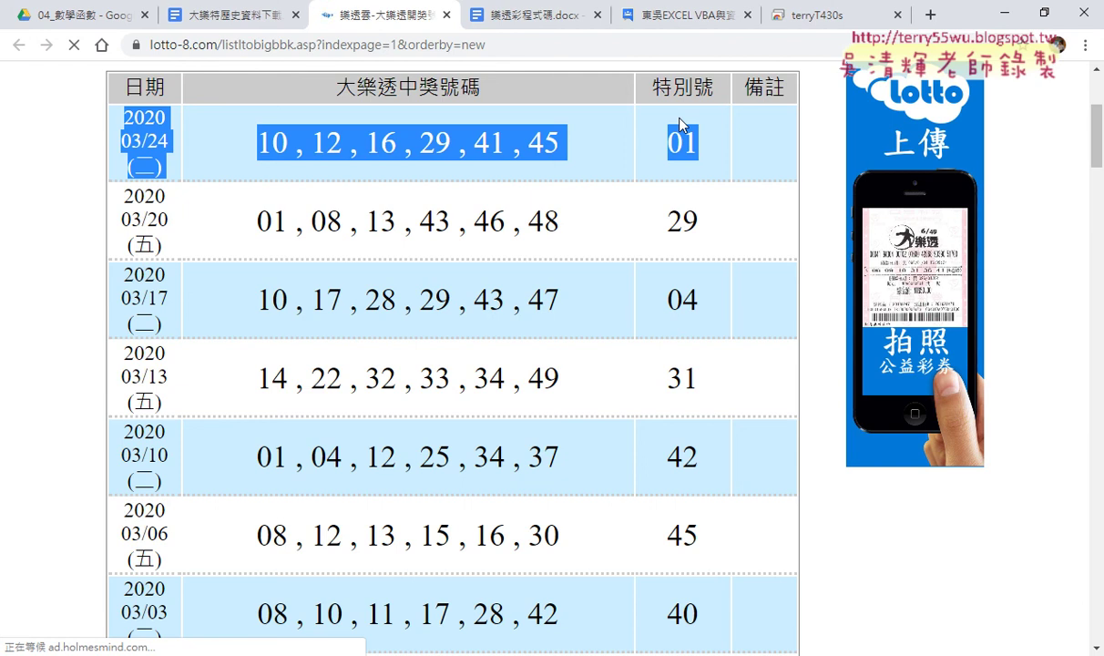
Go to page 2 of the draw history.
scroll(214, 241, "down", 3)
scroll(219, 246, "down", 3)
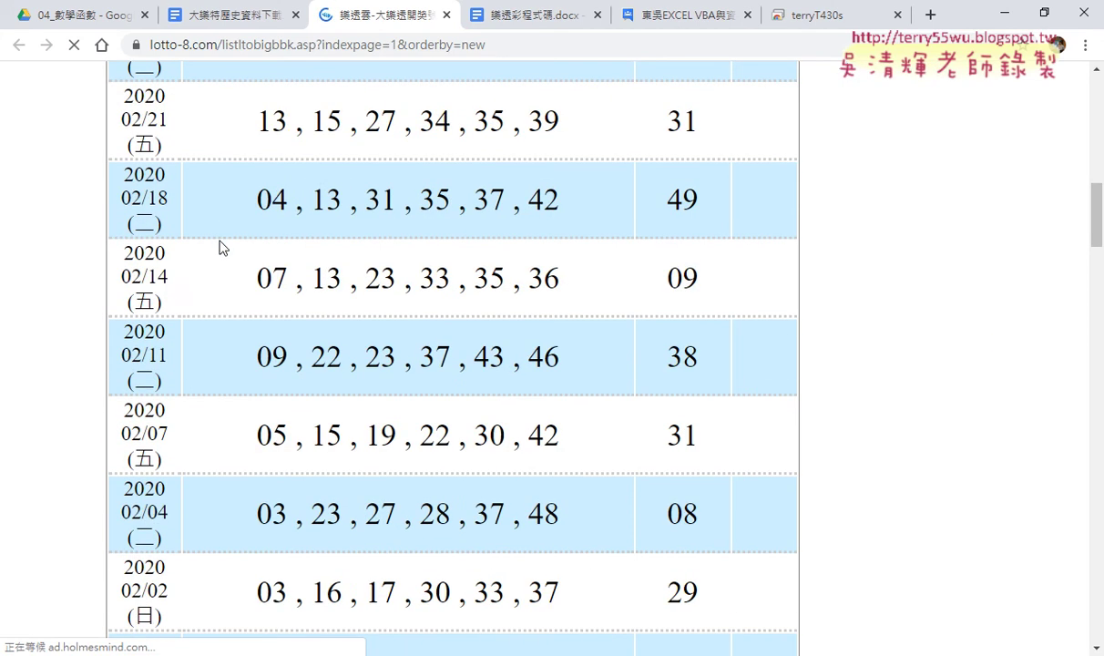
scroll(272, 246, "down", 6)
scroll(272, 246, "down", 4)
scroll(288, 248, "down", 5)
scroll(298, 246, "down", 2)
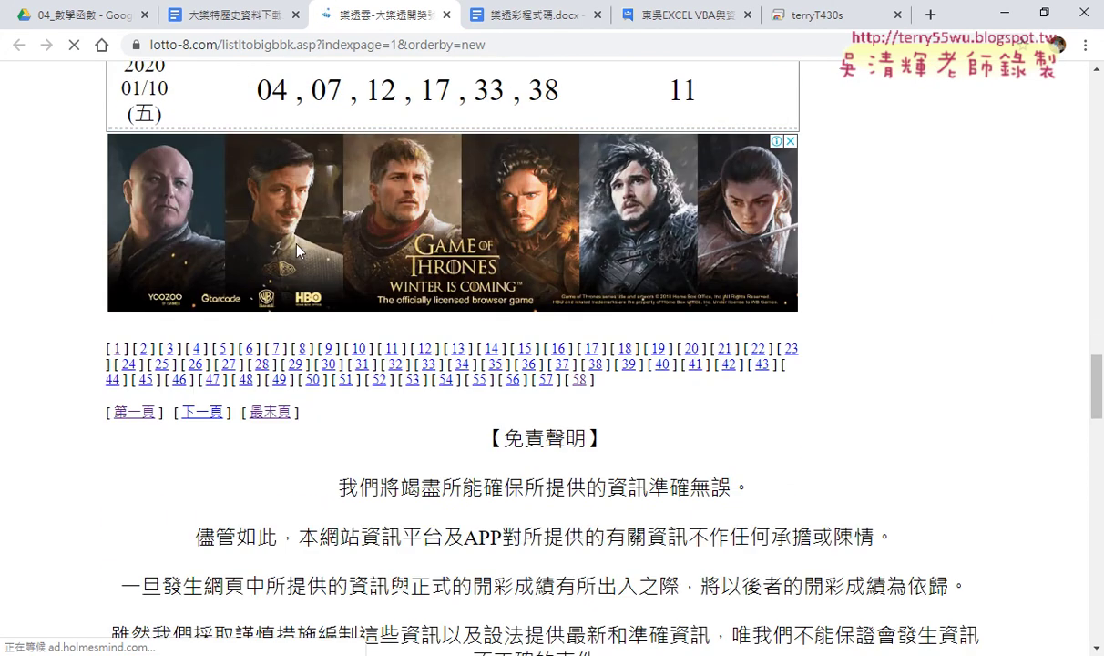
left_click(364, 45)
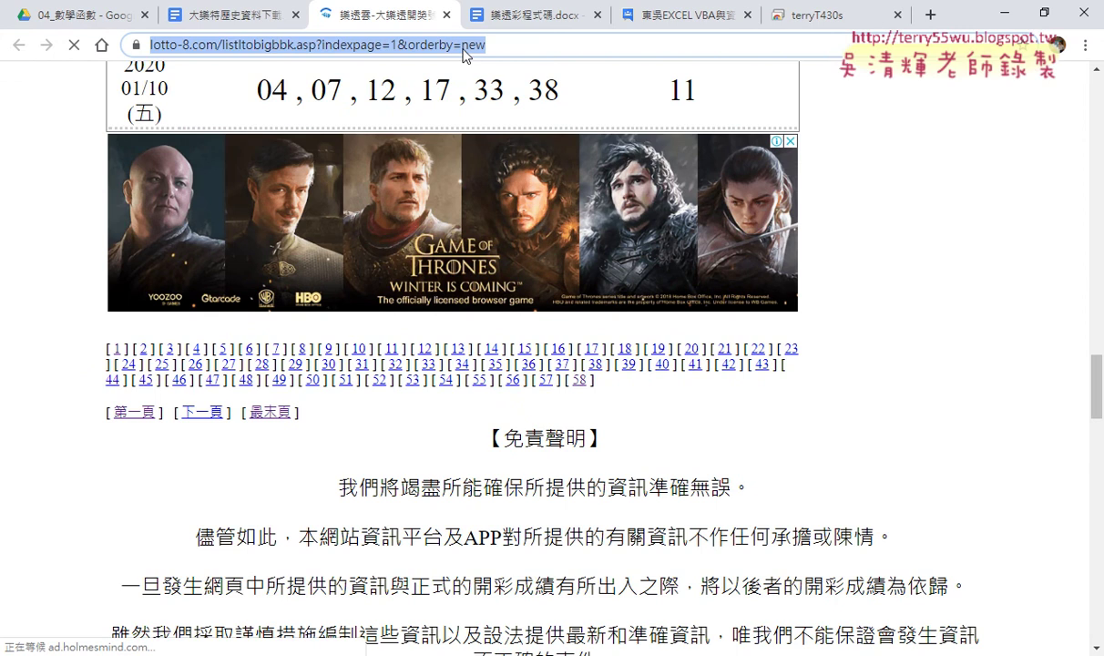
left_click(391, 45)
left_click(464, 46)
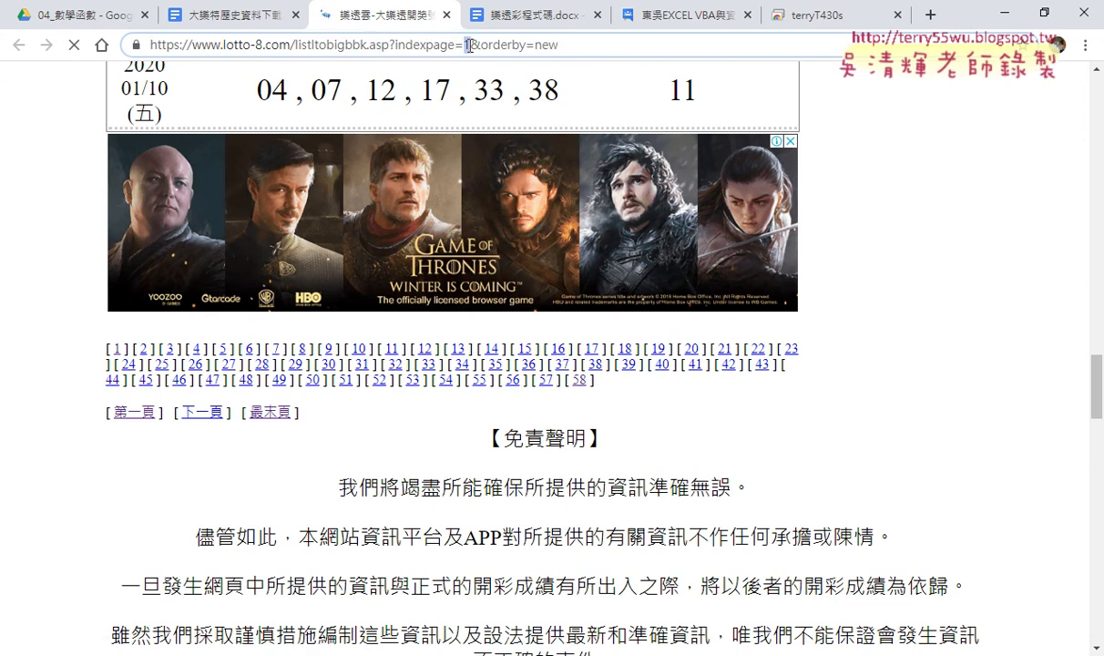
left_click(142, 347)
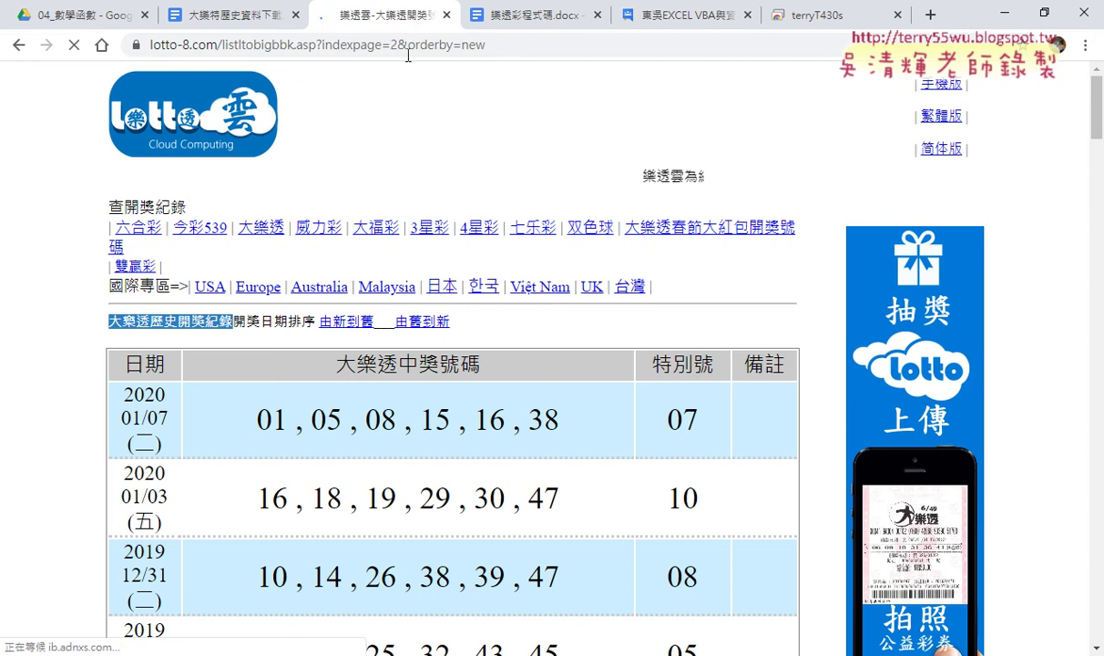
Change indexpage in the address from 2 to 58 to show the oldest 2004 draws.
left_click(370, 44)
left_click(460, 46)
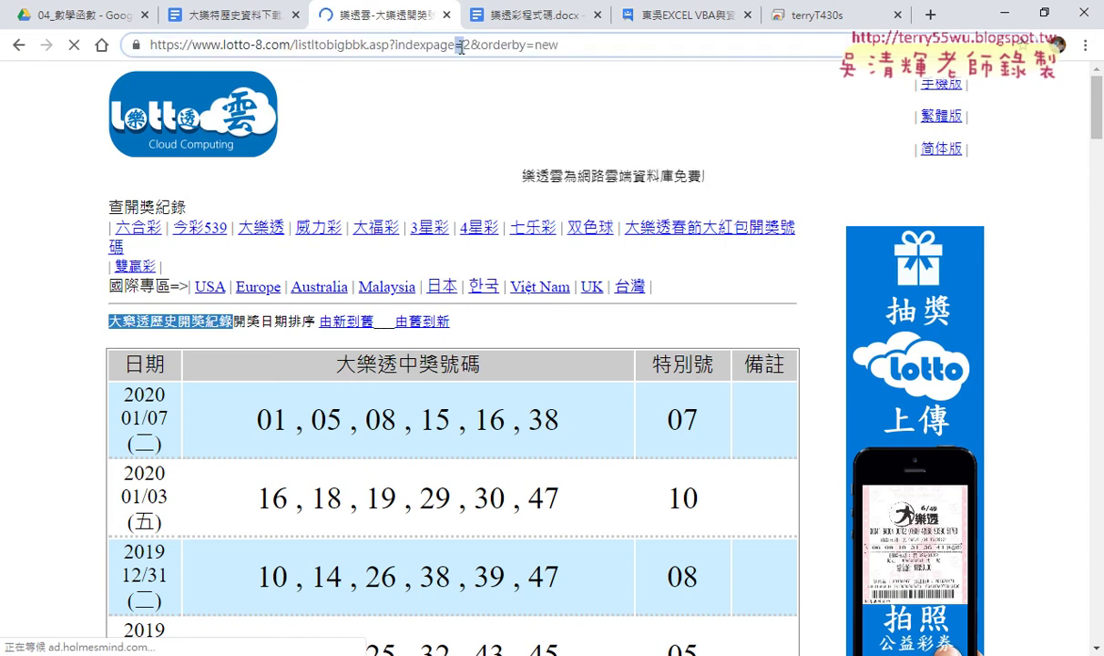
left_click_drag(460, 46, 470, 45)
scroll(308, 345, "down", 5)
scroll(308, 341, "down", 6)
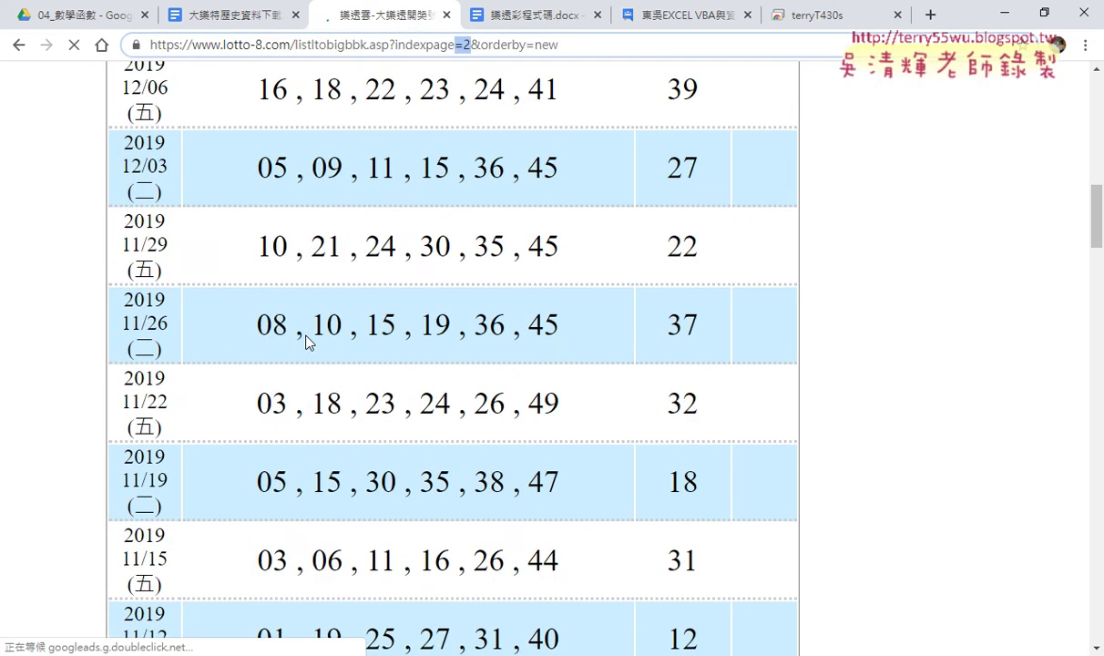
scroll(308, 339, "down", 8)
scroll(308, 335, "down", 7)
scroll(307, 335, "down", 3)
scroll(561, 260, "down", 3)
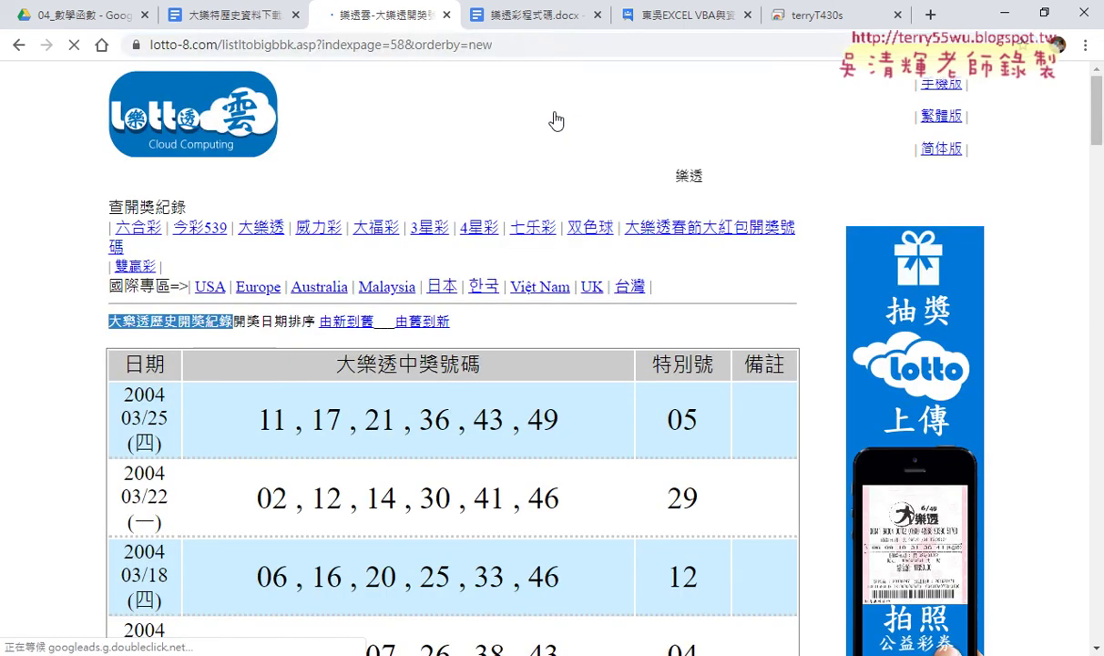
Highlight the page number 58 in the page address.
left_click(407, 46)
left_click(407, 46)
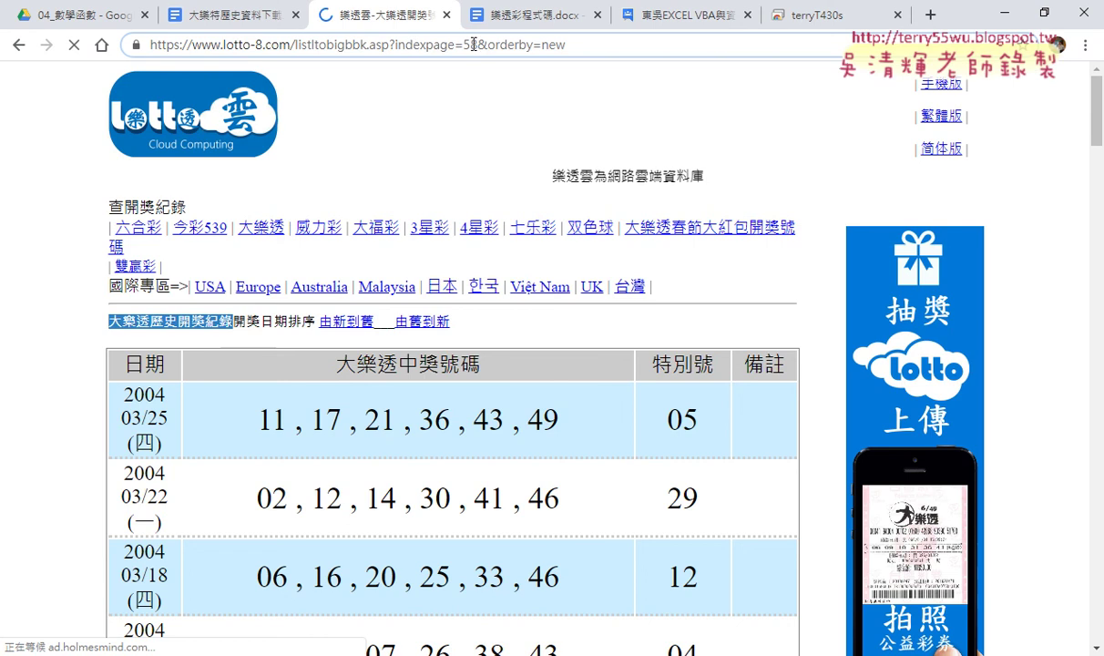
double_click(463, 47)
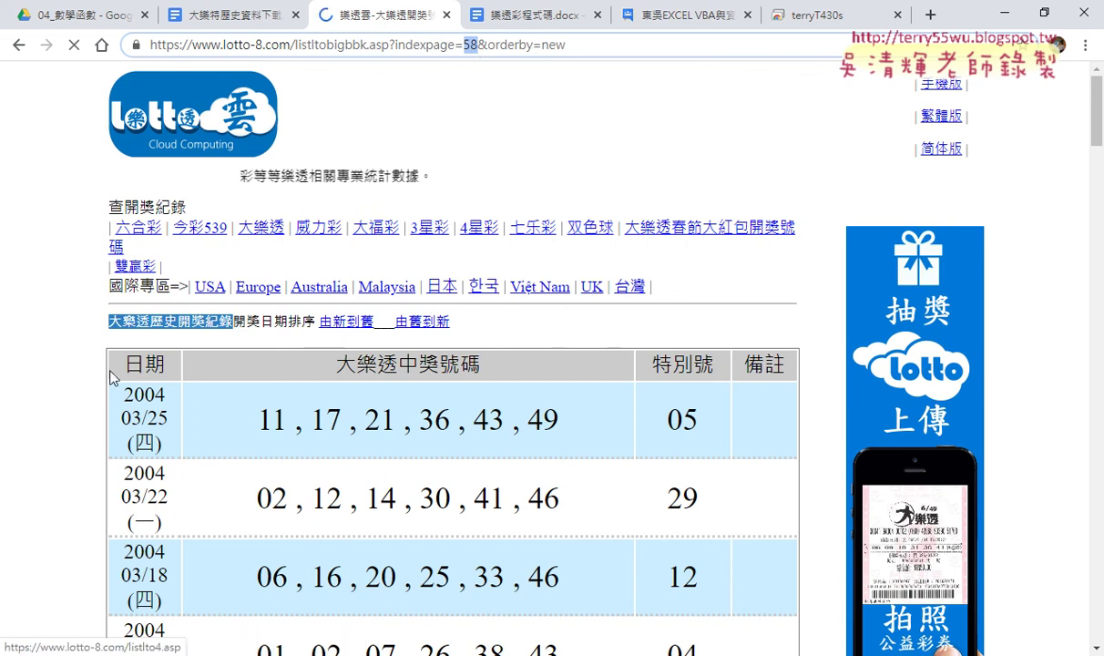
Select the table header rows, then scroll down to the 2004/01/05 draw and page links.
left_click_drag(113, 379, 784, 472)
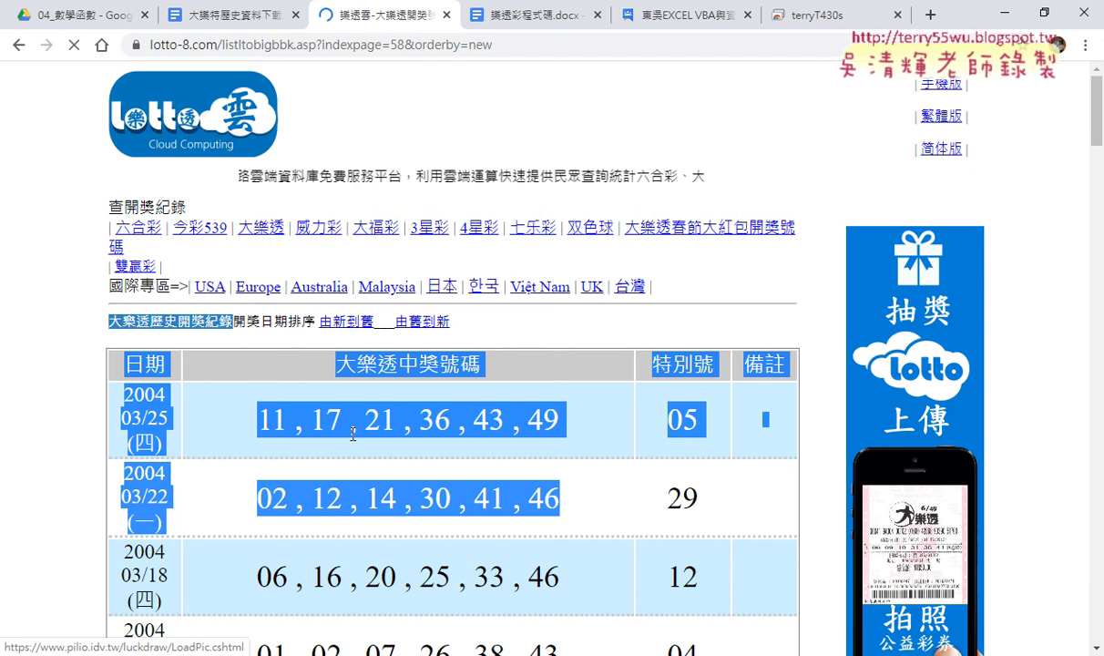
scroll(1097, 137, "down", 1)
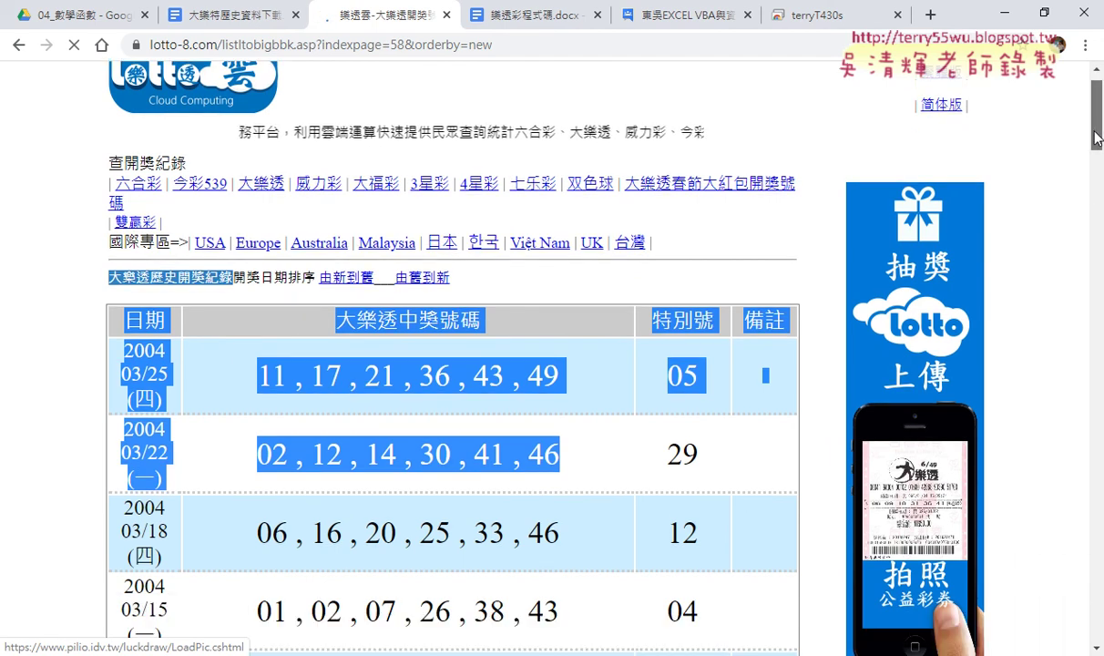
mouse_move(1096, 137)
left_mouse_down()
mouse_move(1100, 383)
mouse_move(1096, 324)
left_mouse_up()
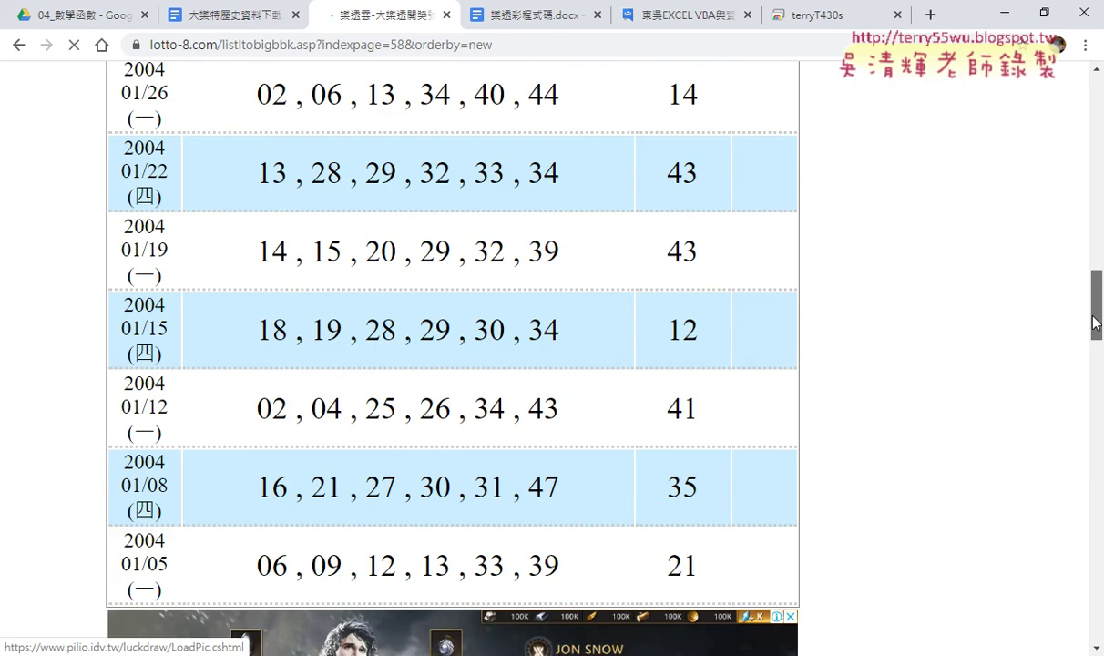
left_click_drag(1095, 323, 1097, 366)
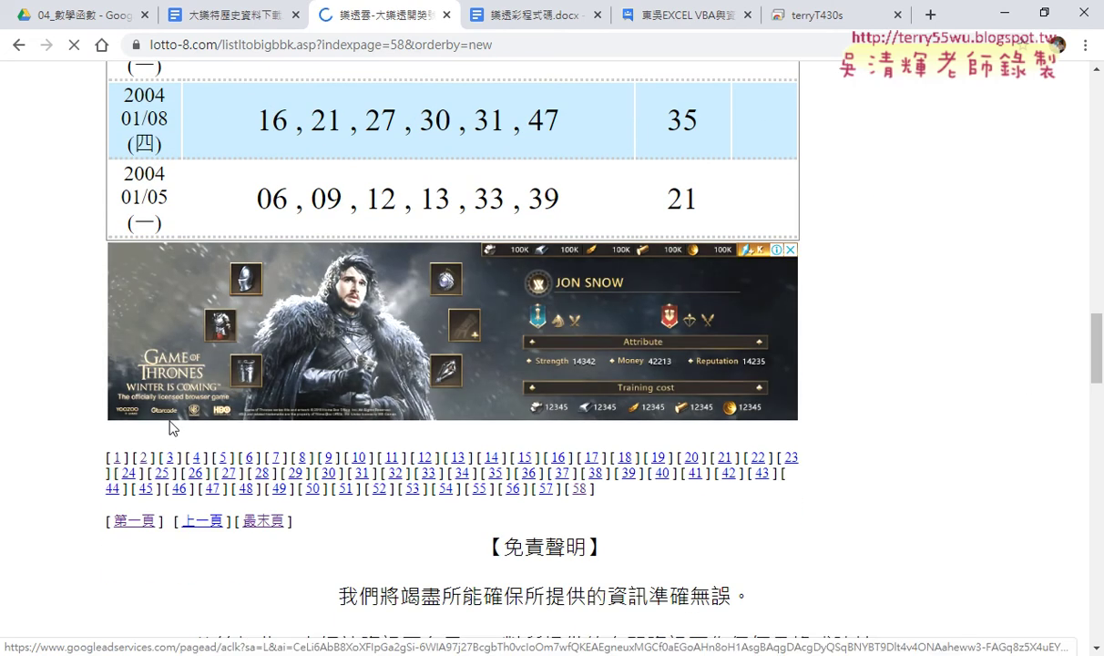
Open results page 1 with the newest draws and copy its web address.
left_click(115, 458)
left_click(428, 45)
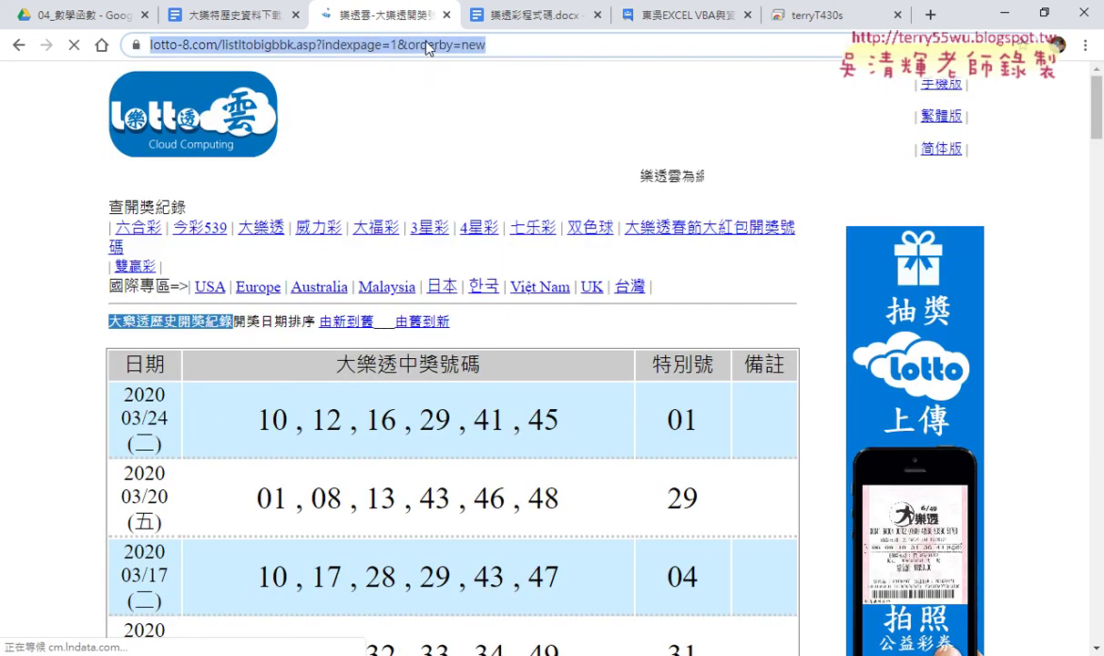
right_click(403, 45)
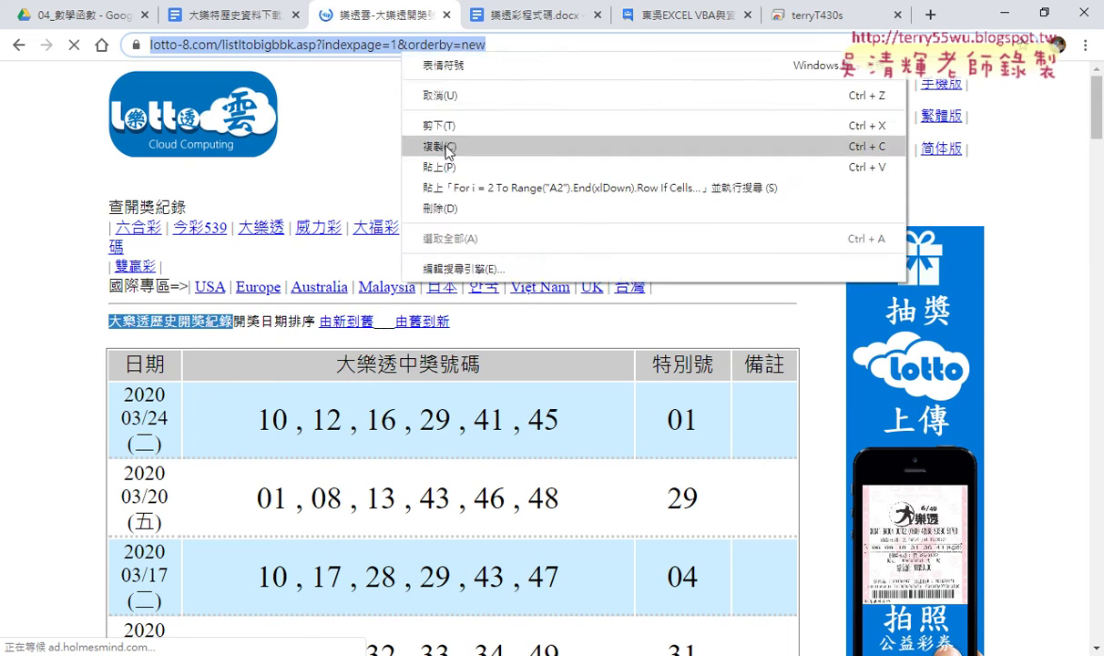
left_click(446, 148)
In Excel, add blank sheet 工作表1 and start a new From Web query.
left_click(273, 652)
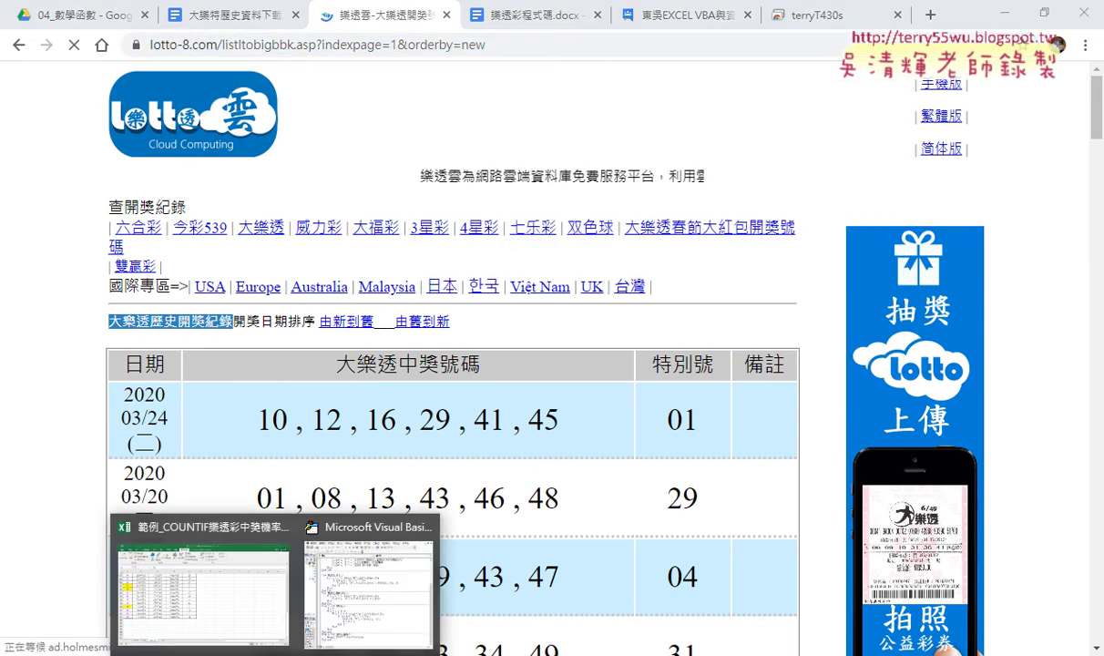
left_click(262, 616)
left_click(288, 624)
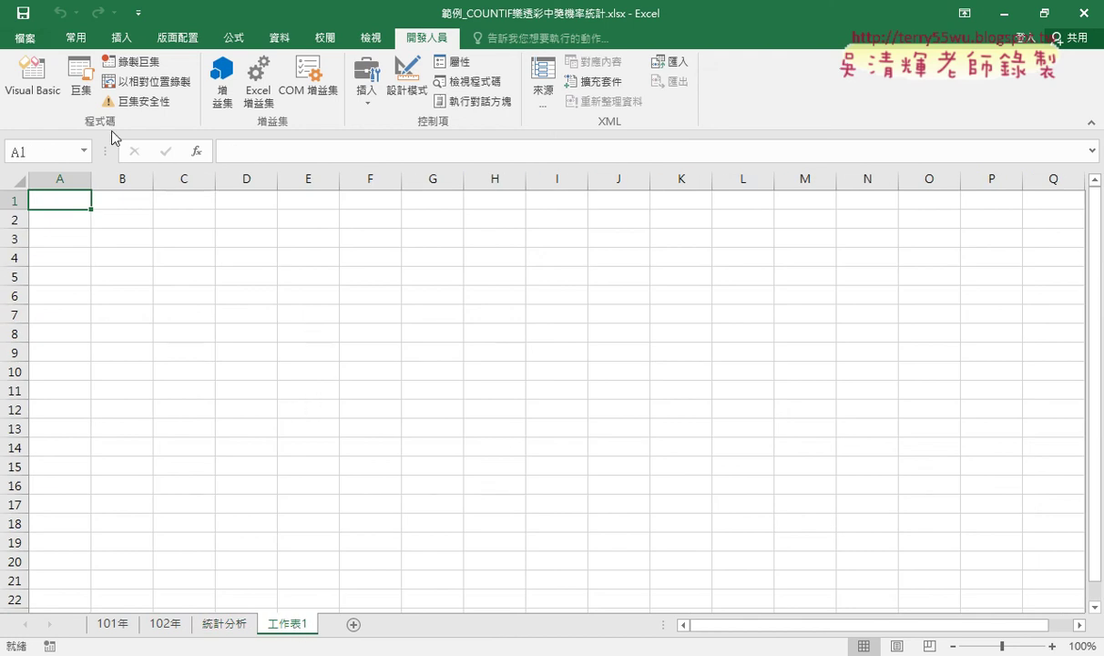
left_click(283, 40)
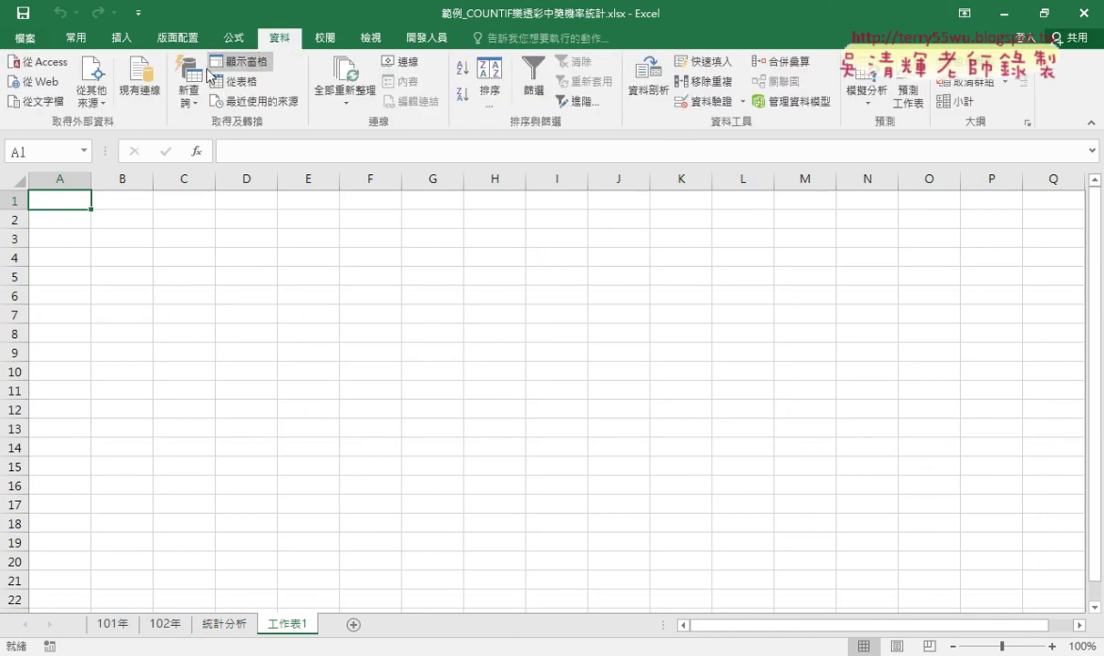
left_click(47, 93)
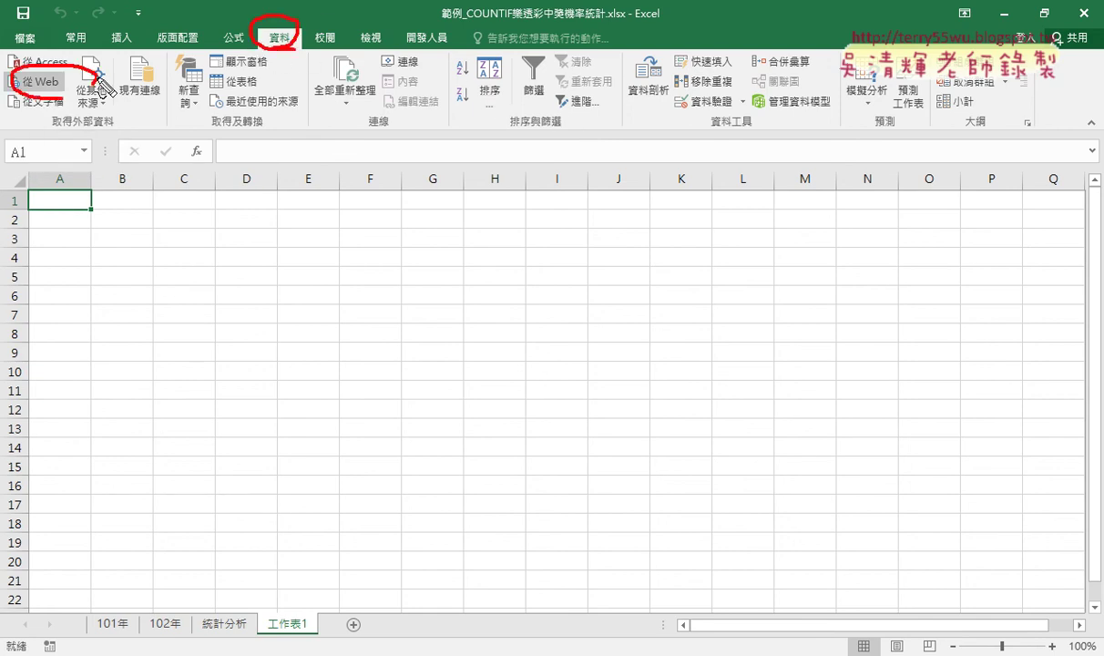
left_click(38, 81)
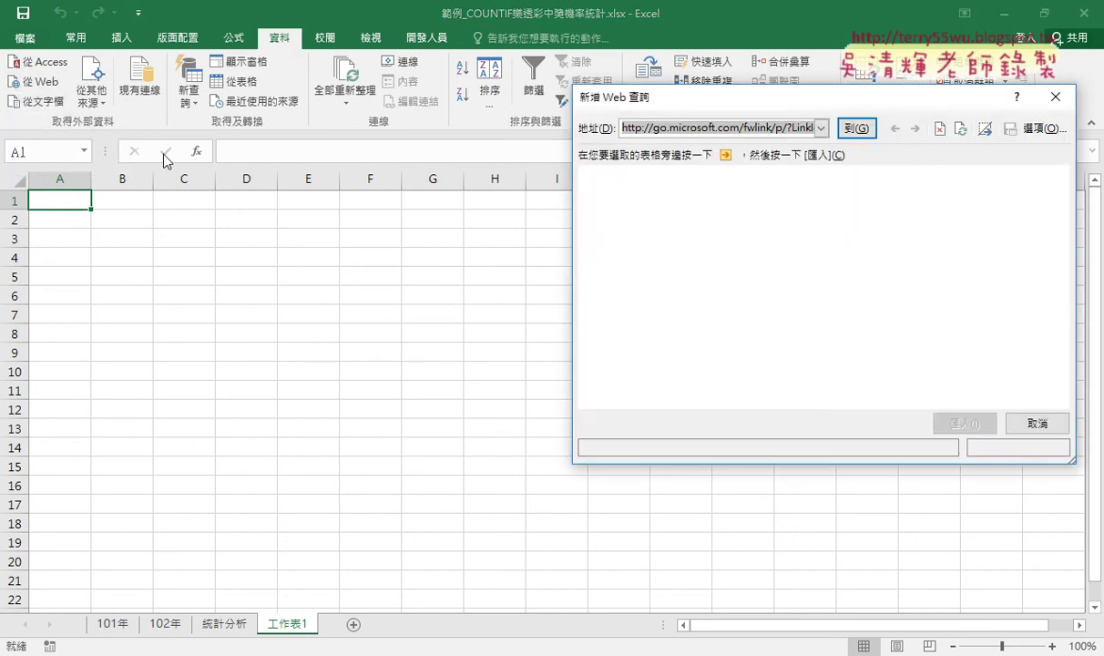
Load the pasted lotto-8 page address in the web query, continuing past all script errors.
right_click(688, 130)
left_click(738, 178)
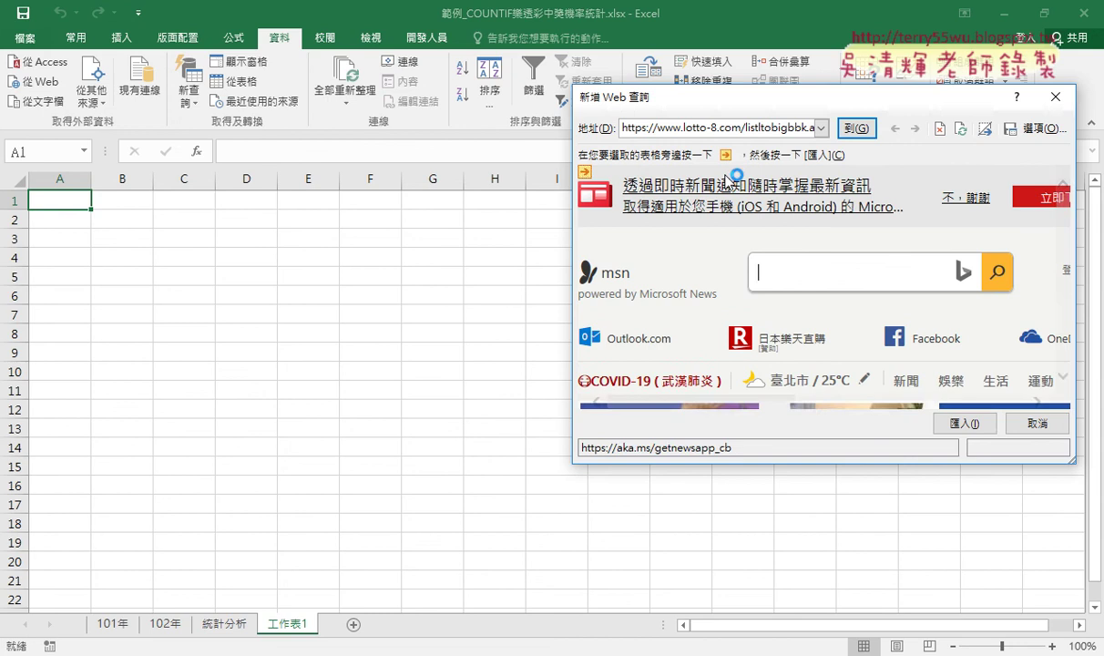
left_click(855, 129)
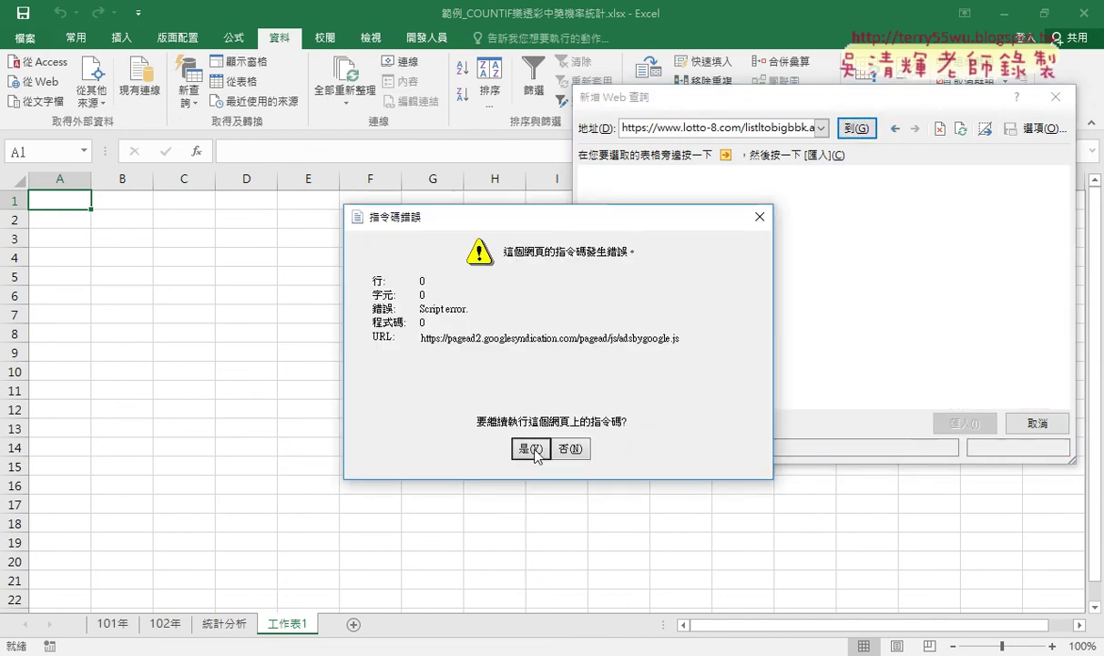
left_click(532, 449)
left_click(532, 450)
left_click(532, 449)
left_click(532, 449)
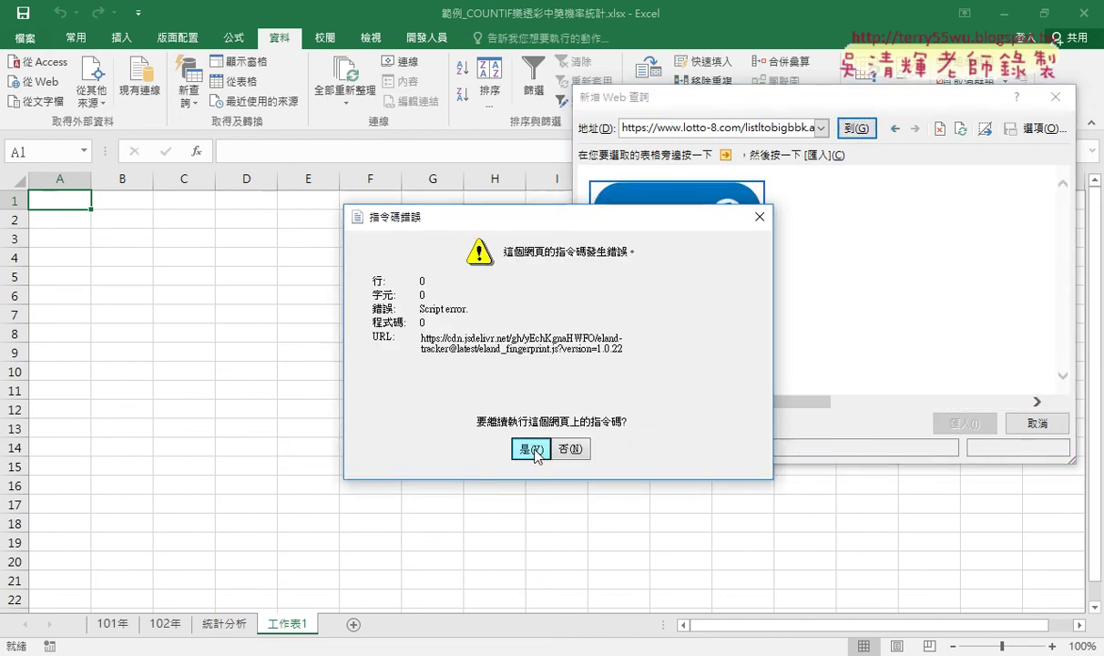
left_click(532, 449)
left_click(532, 449)
left_click(532, 449)
left_click(532, 449)
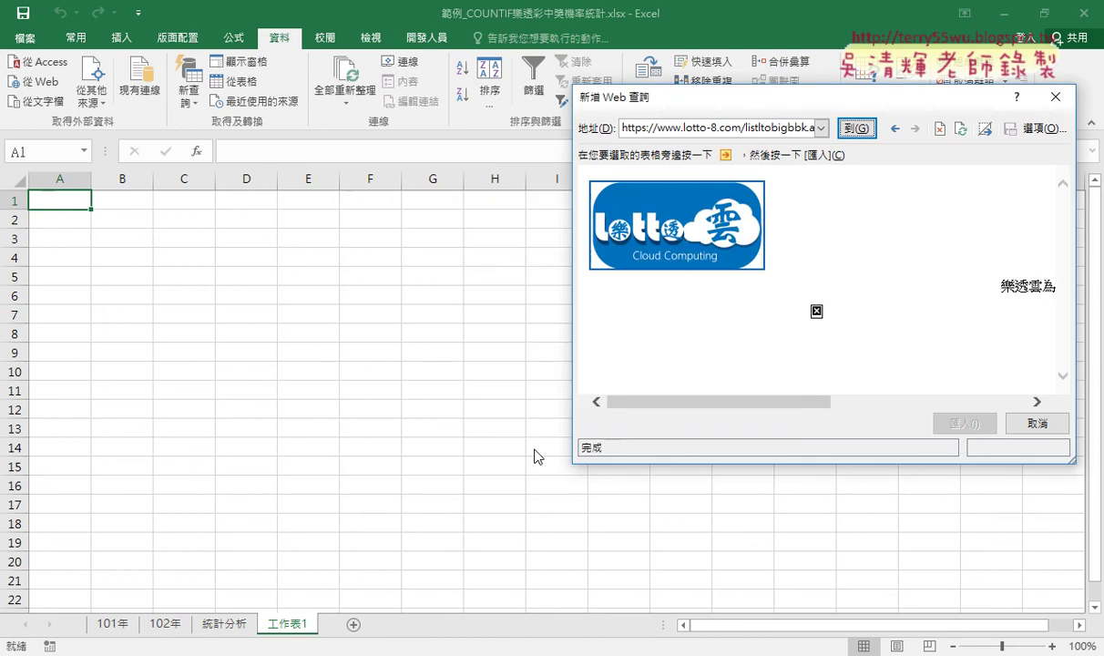
Mark the draw results table and import it.
left_click_drag(720, 97, 295, 40)
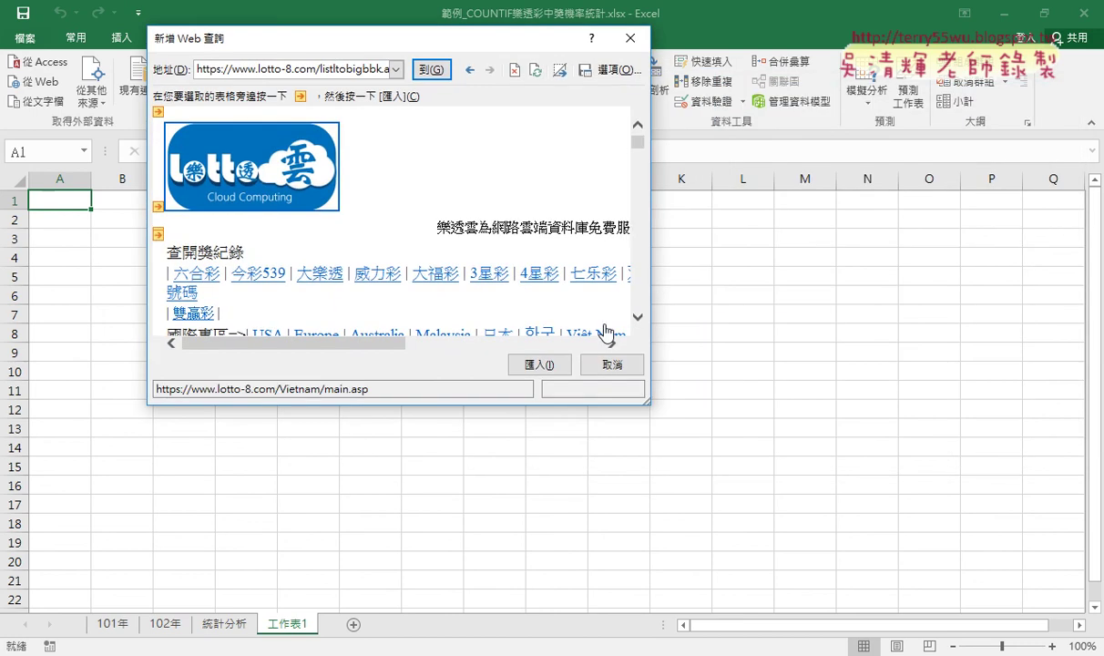
mouse_move(650, 402)
left_mouse_down()
mouse_move(661, 421)
mouse_move(938, 574)
left_mouse_up()
scroll(874, 419, "down", 3)
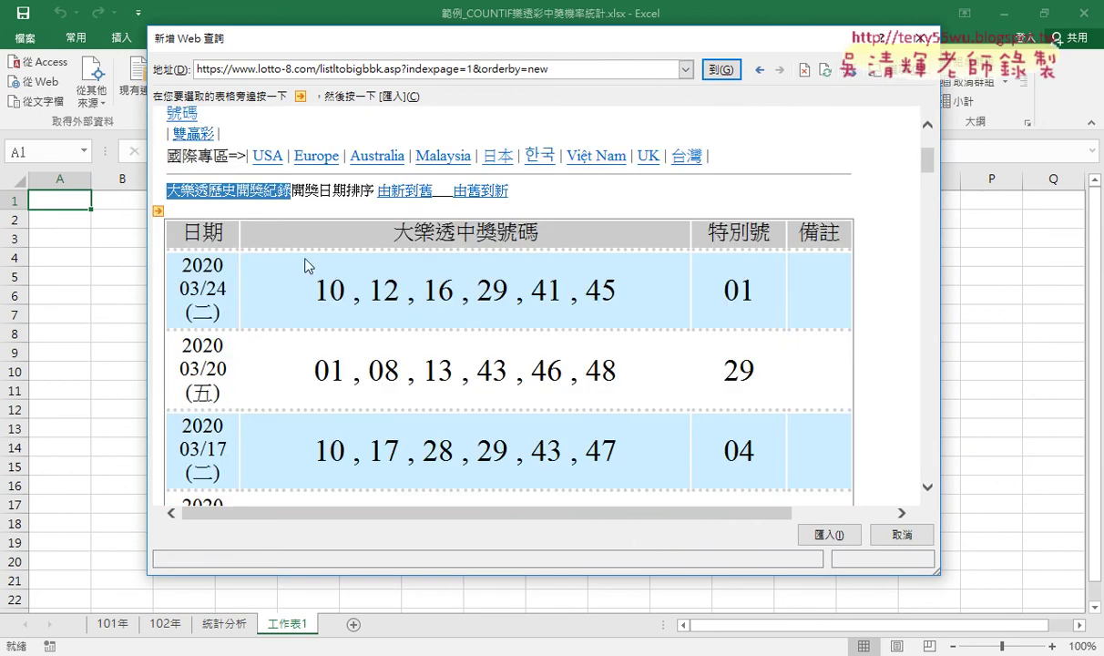
left_click(157, 211)
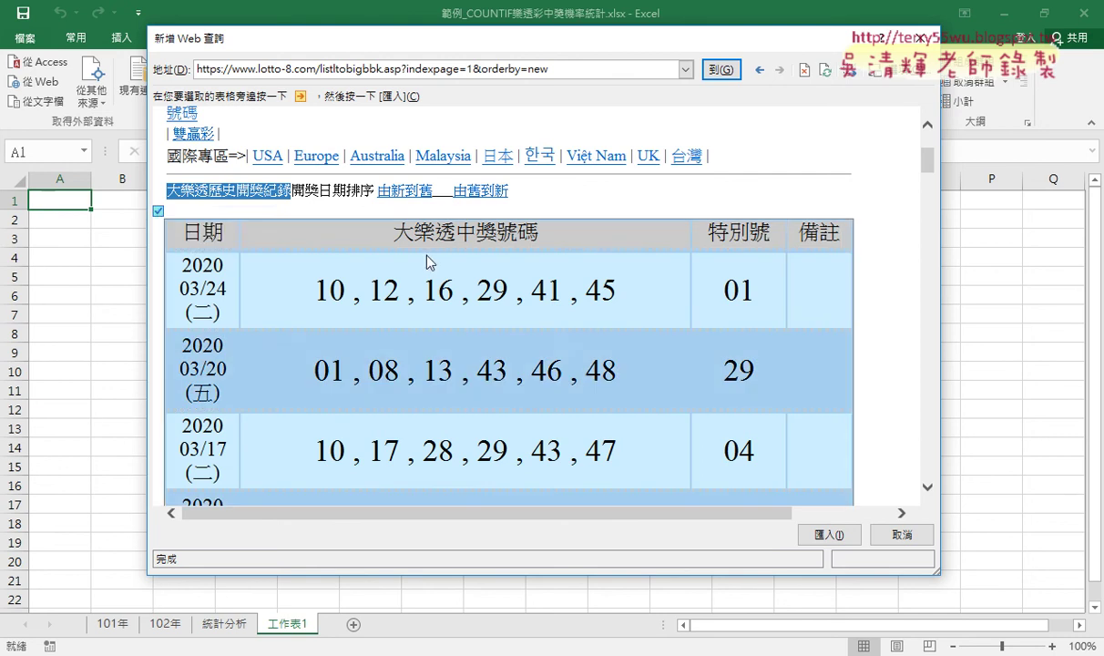
left_click(821, 535)
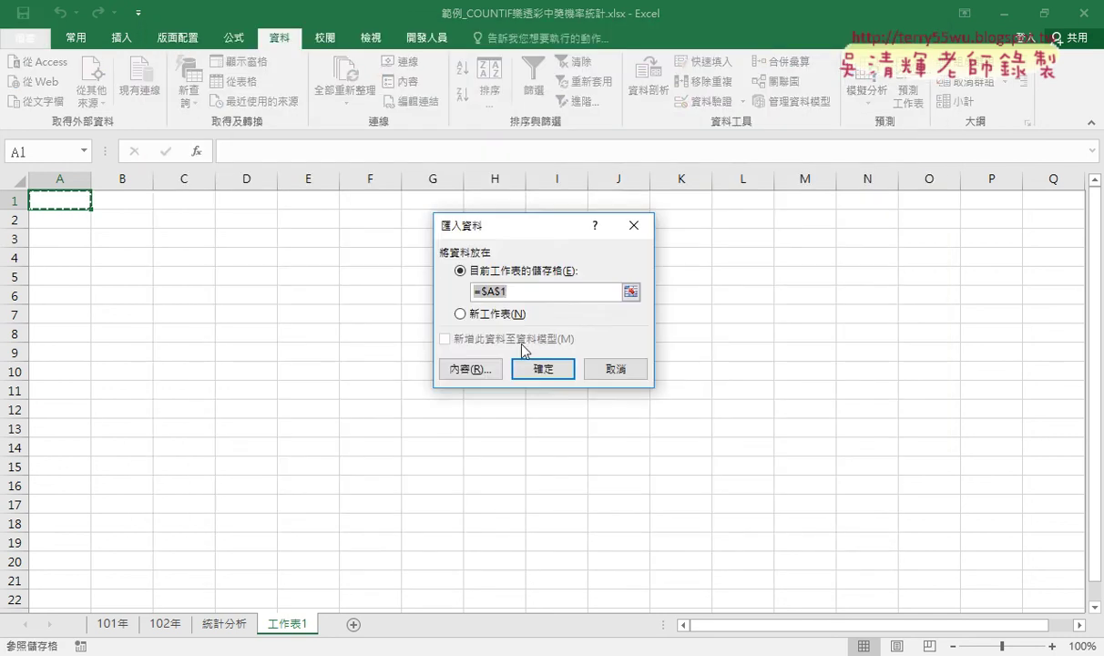
Place the imported draw table at =$A$1 and check its date rows 3–4.
left_click(538, 368)
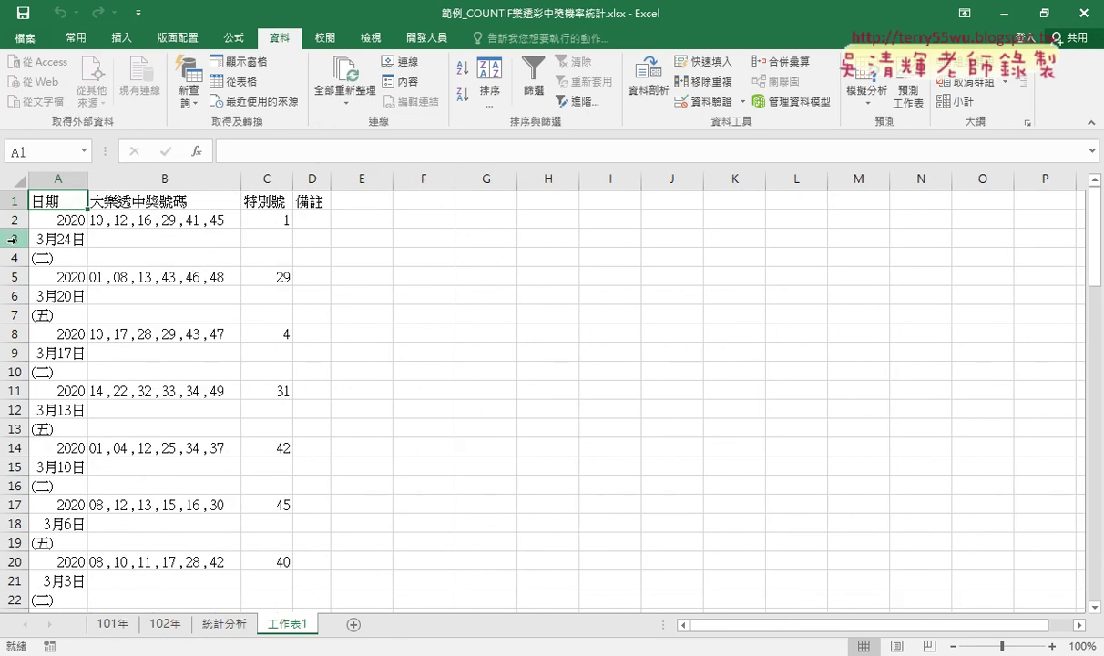
left_click_drag(14, 239, 14, 258)
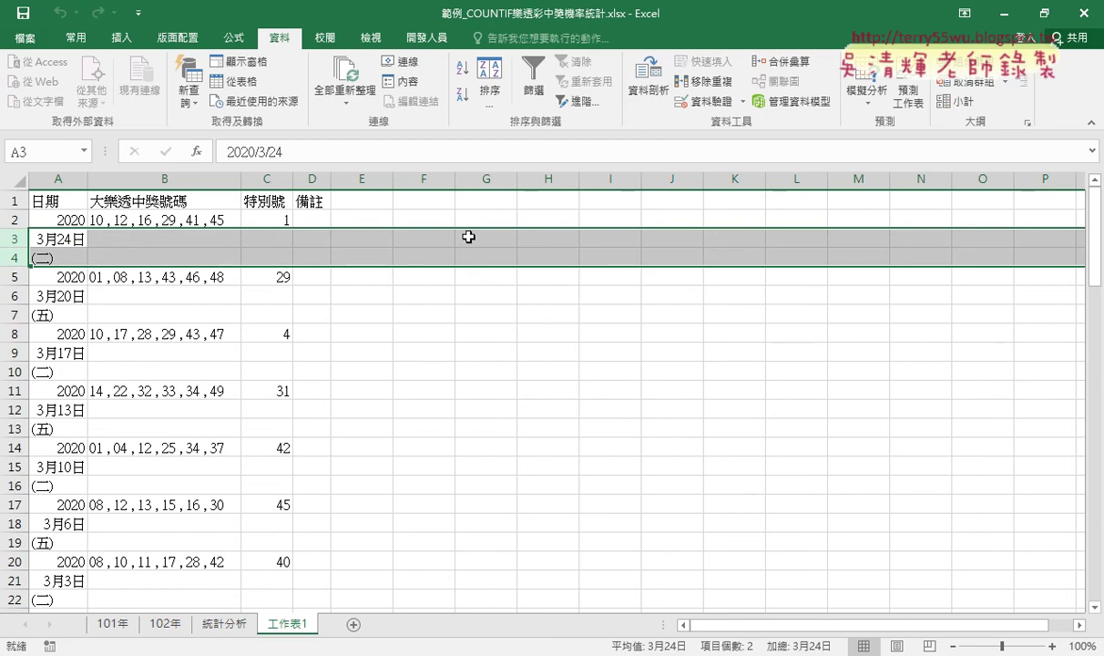
left_click(526, 220)
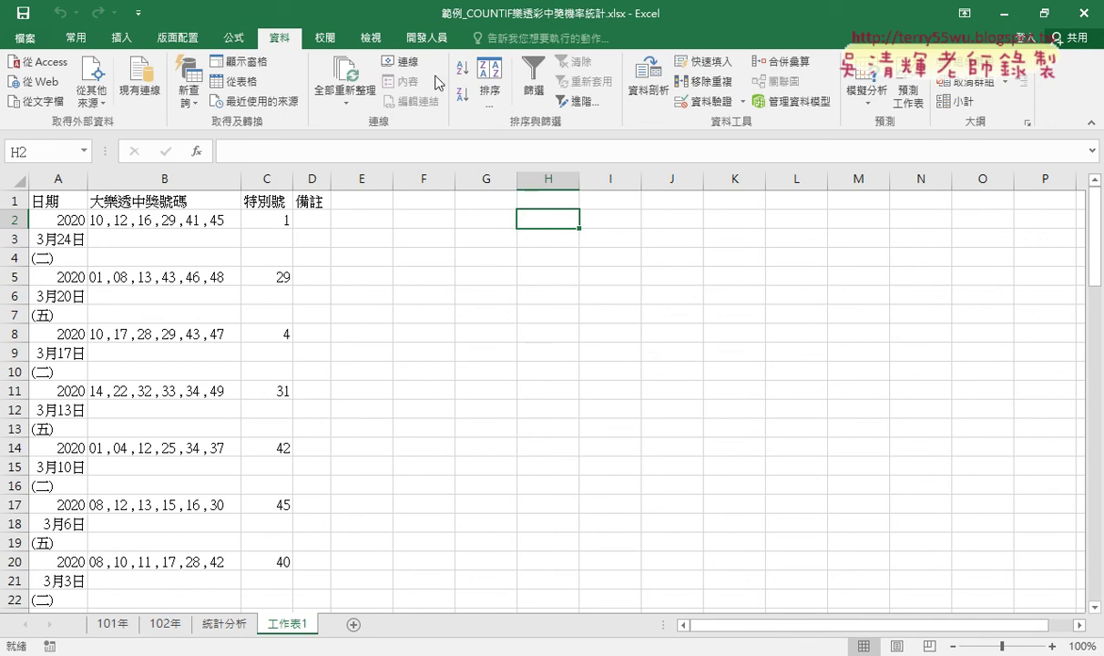
left_click(427, 38)
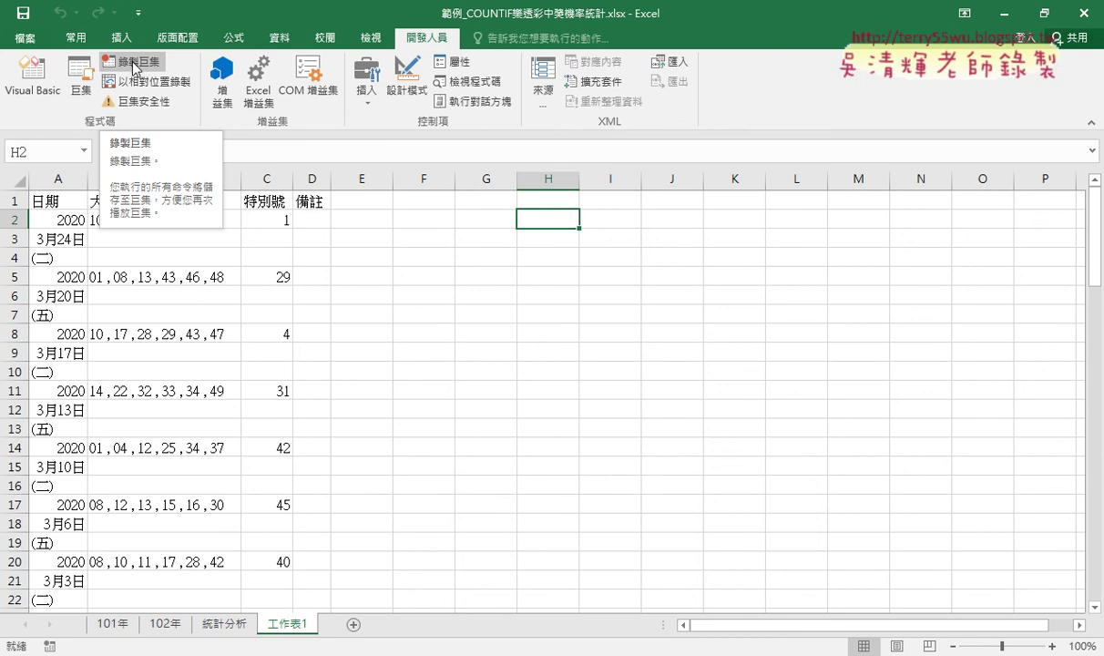
left_click(353, 326)
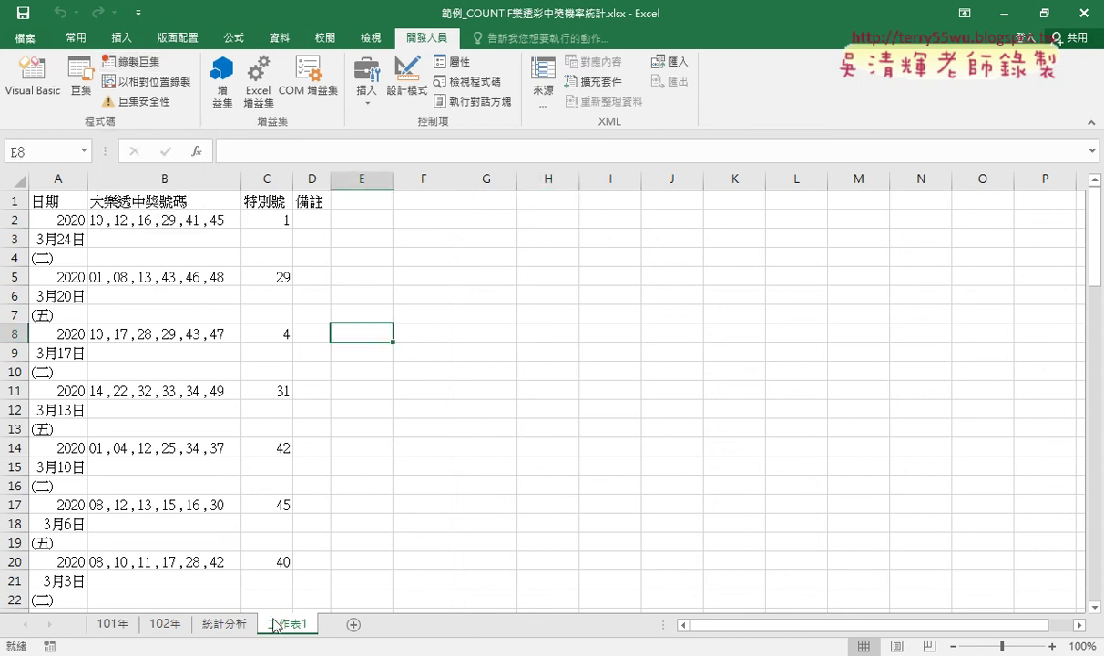
mouse_move(274, 655)
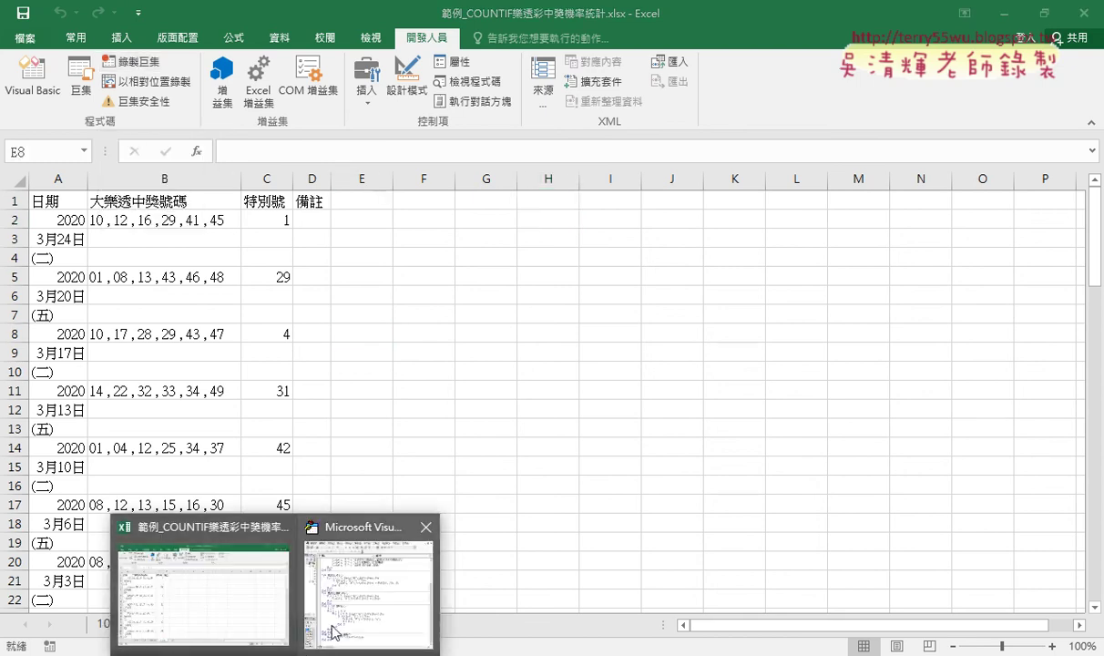
left_click(234, 606)
left_click(572, 470)
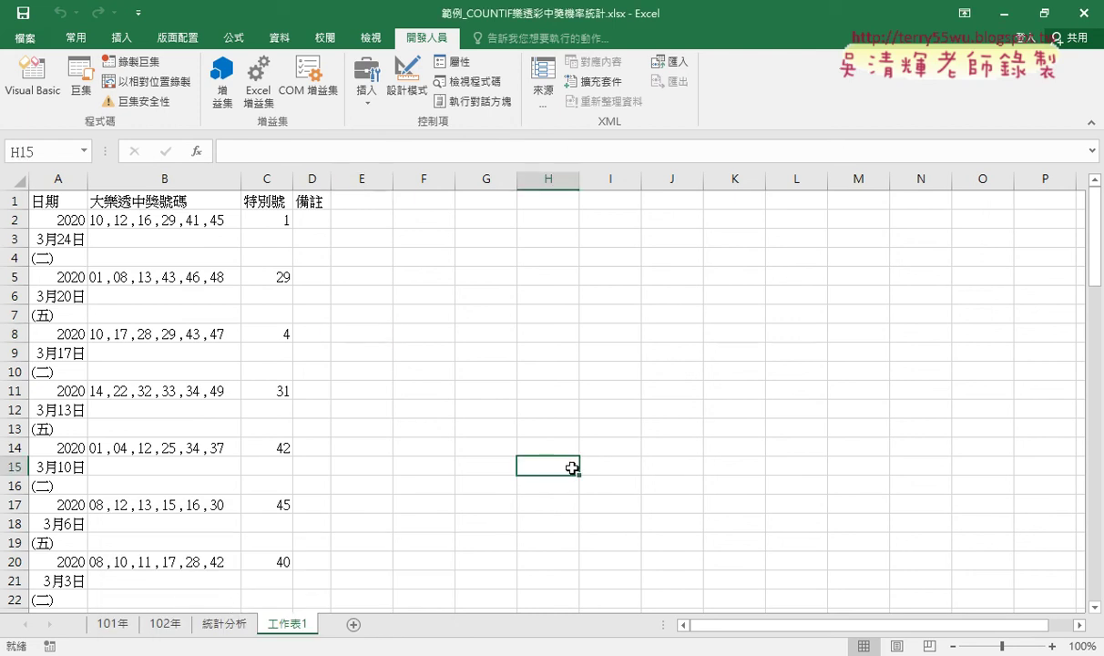